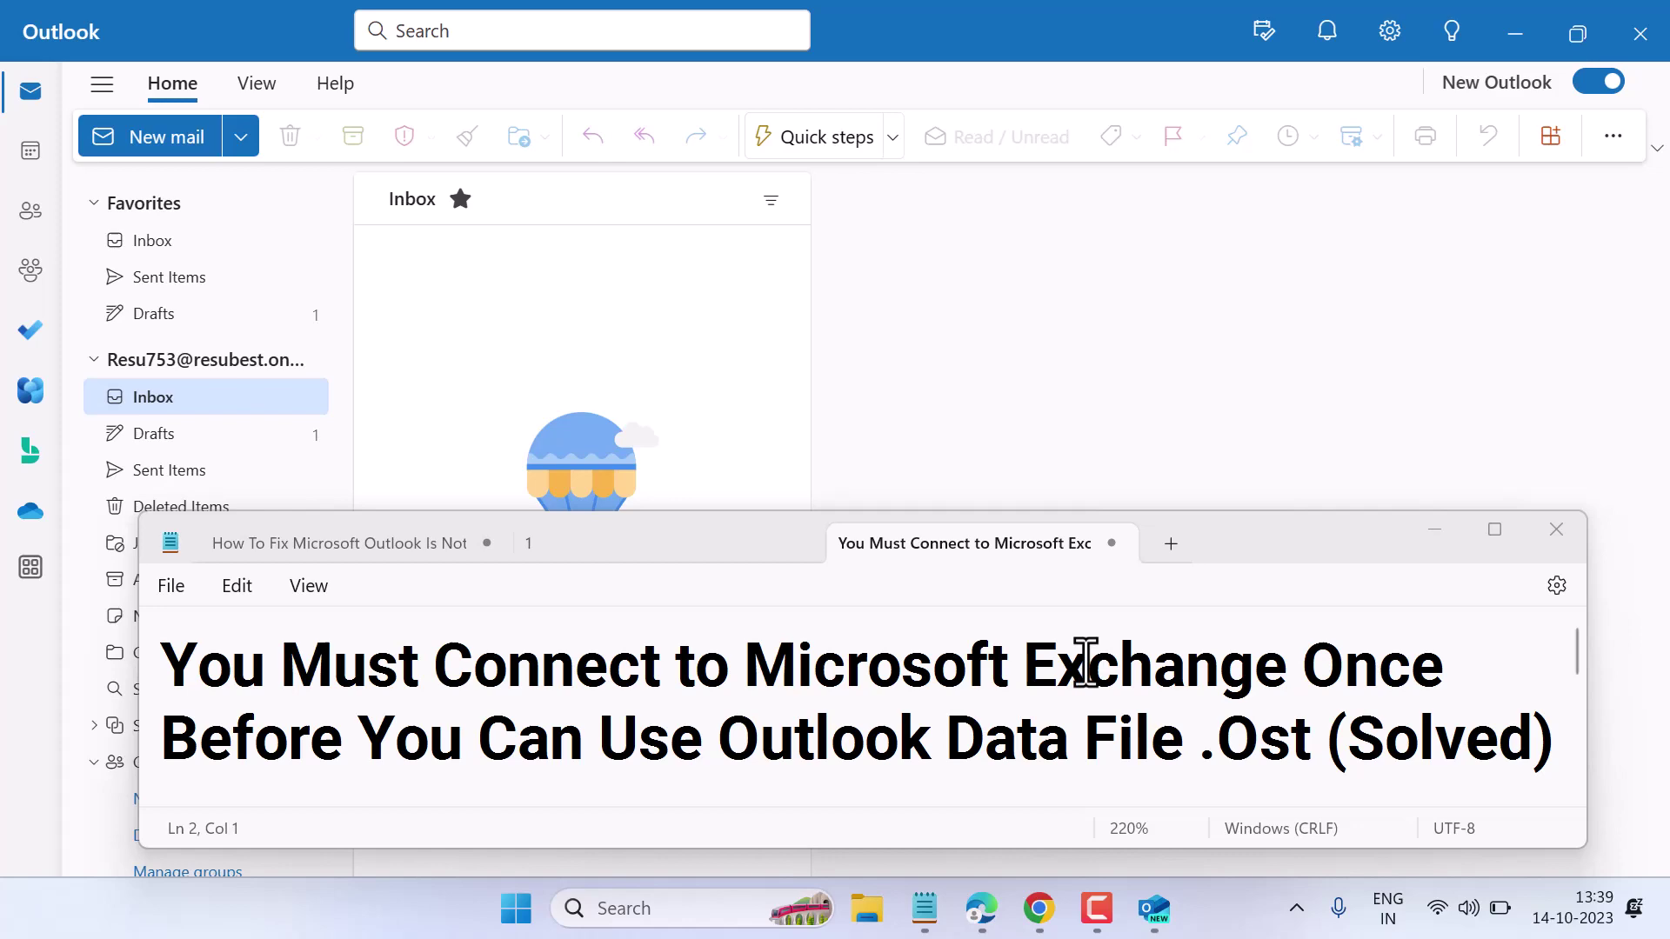
# Step: Minimize Notepad, close Outlook, and search the Start menu for 'regedit'
pyautogui.click(1434, 530)
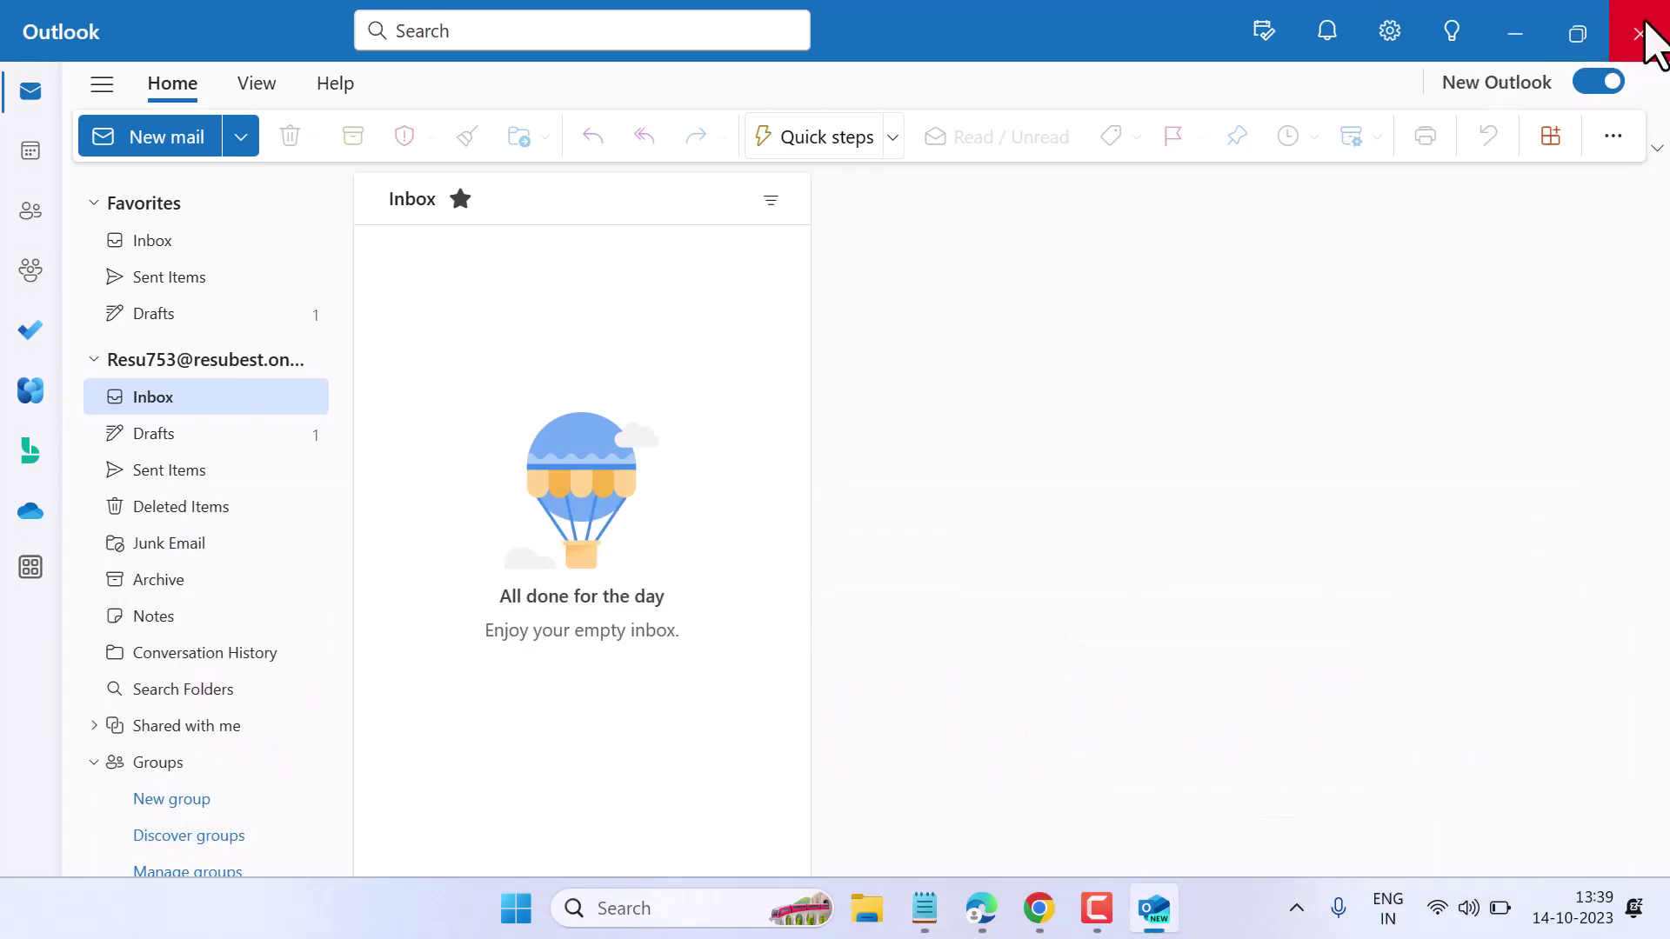
pyautogui.click(1650, 39)
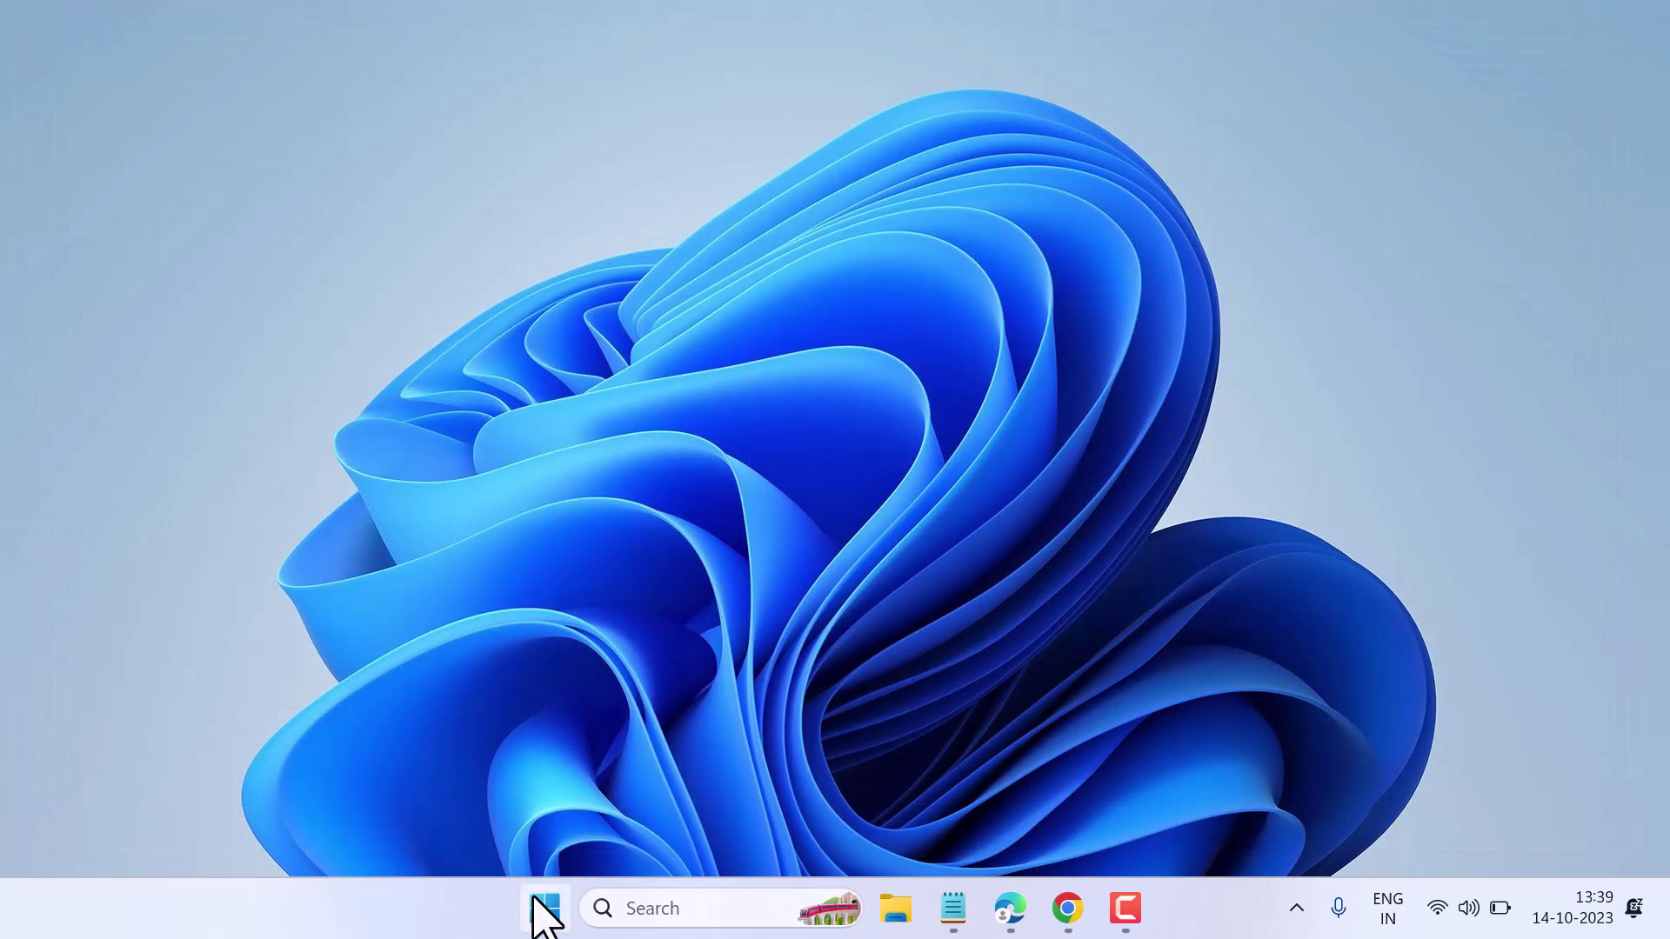
pyautogui.click(543, 907)
pyautogui.click(599, 117)
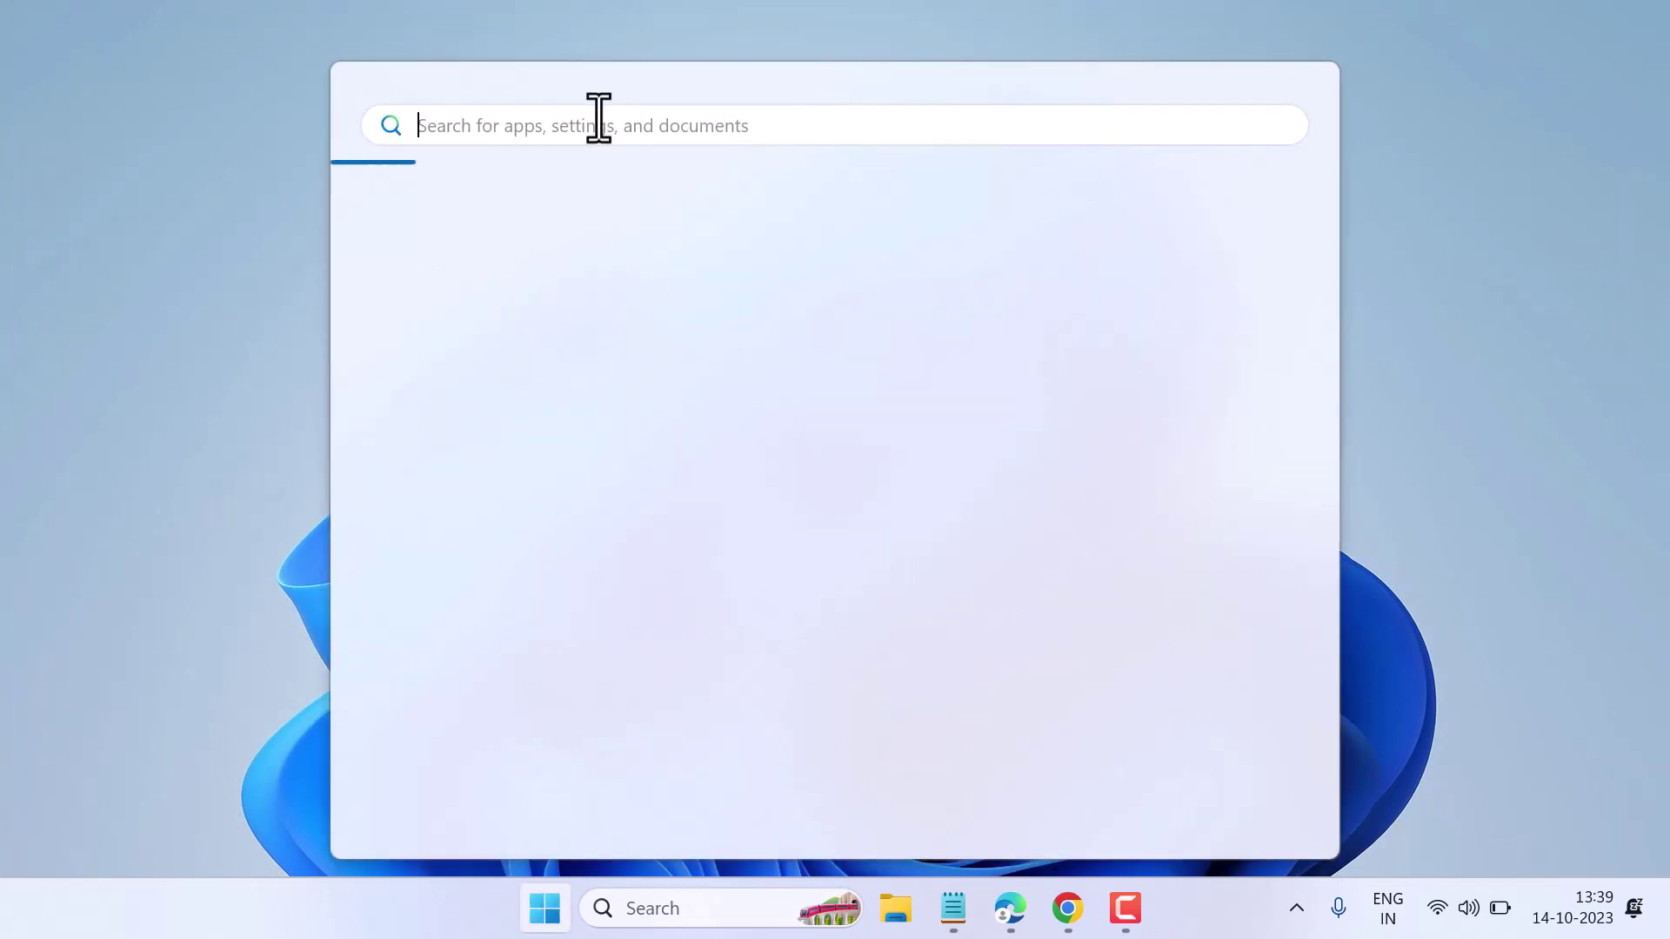
pyautogui.write('reg')
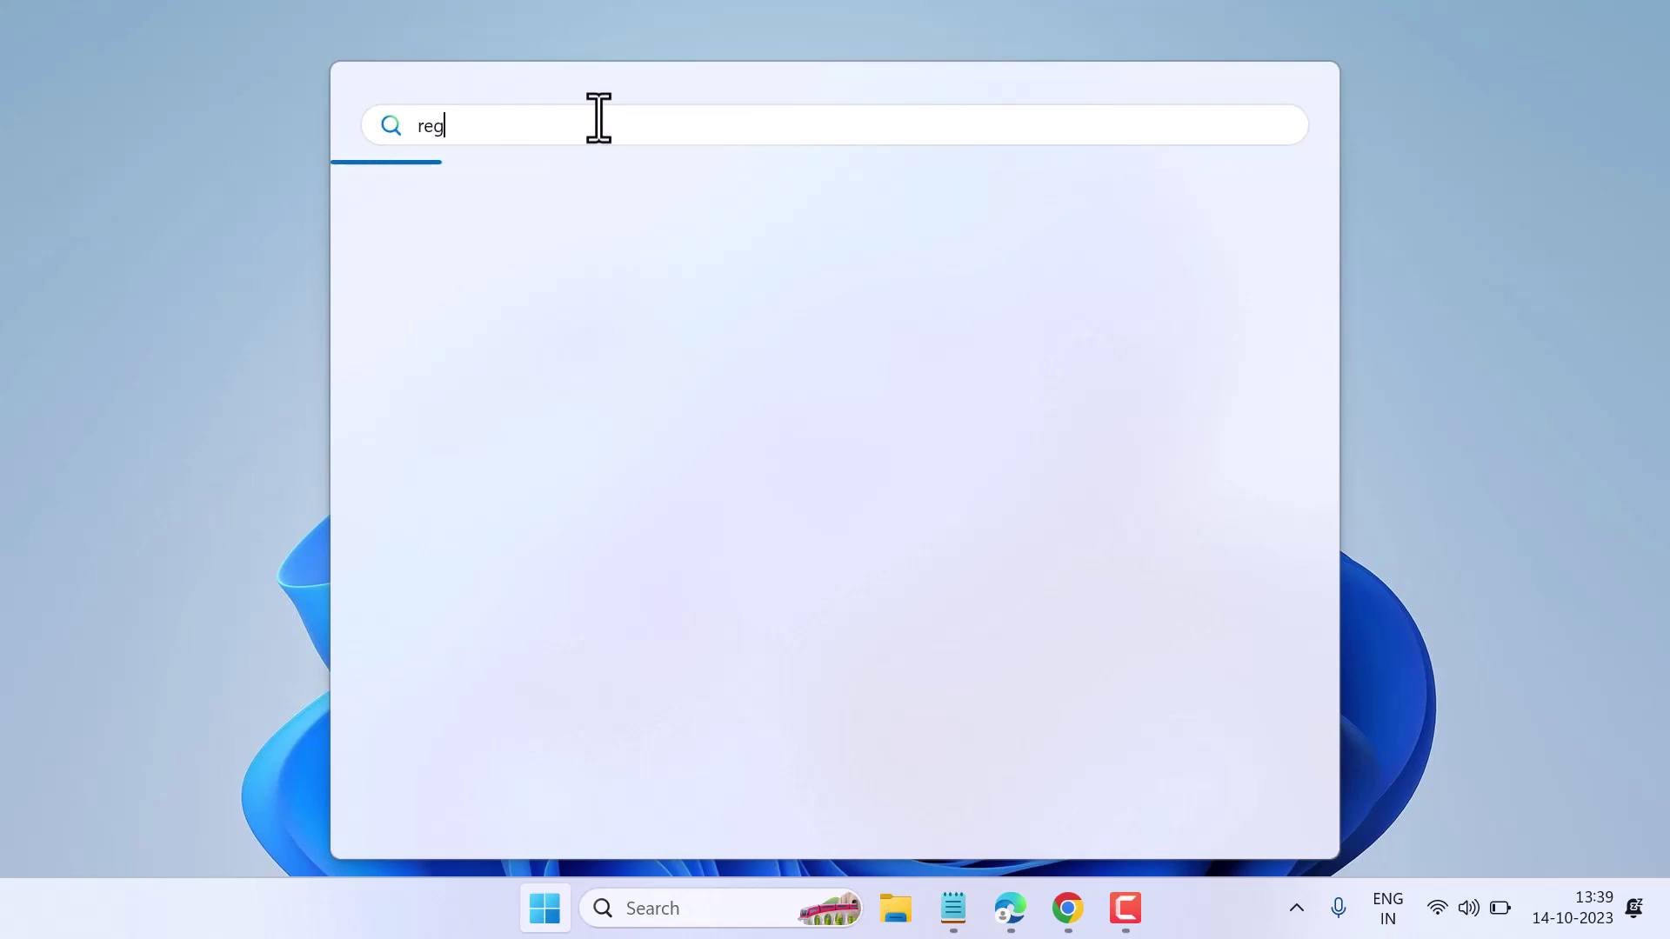
pyautogui.write('edit')
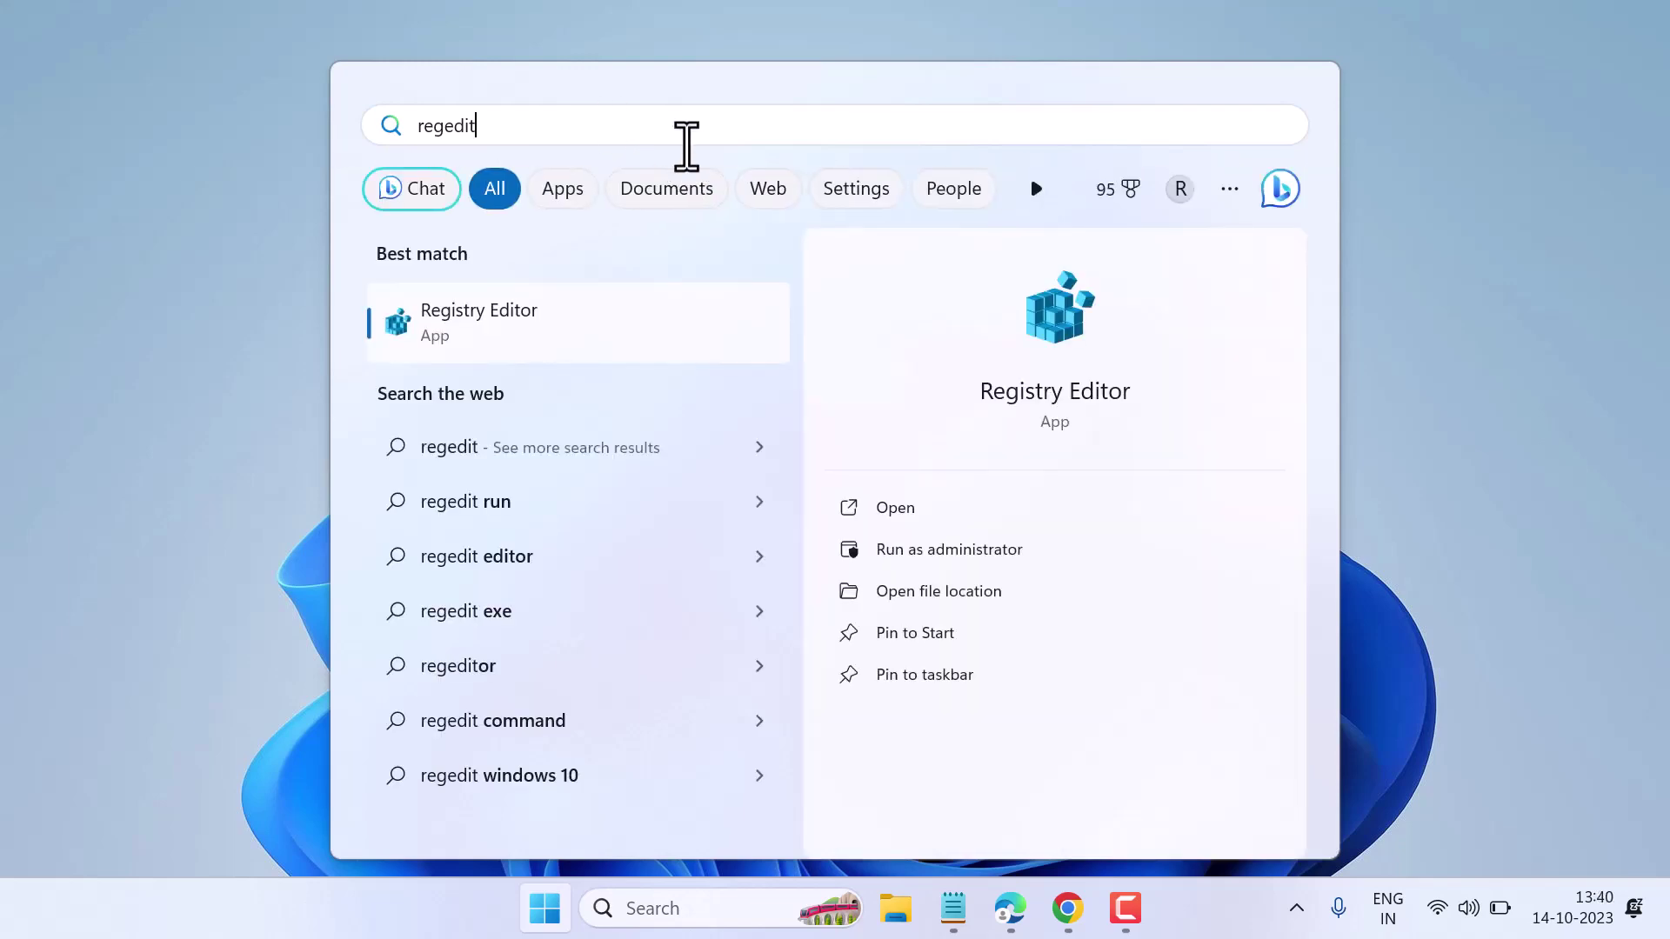
# Step: Launch Registry Editor, then start File > Export and cancel it without saving a backup
pyautogui.click(470, 314)
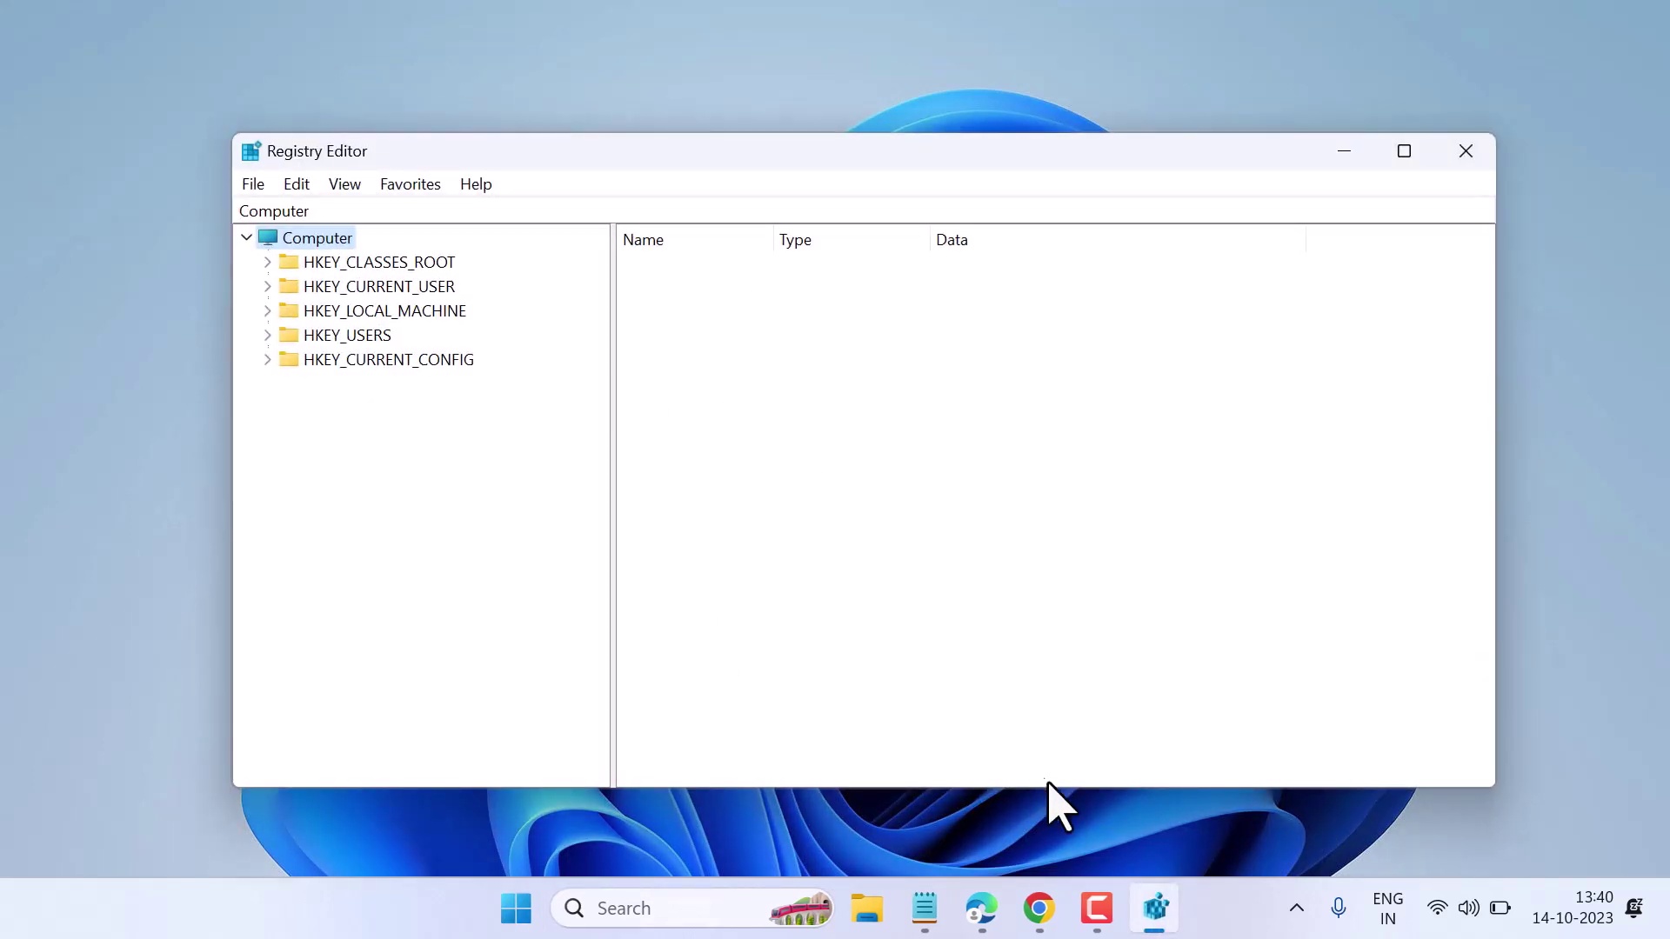
pyautogui.click(256, 184)
pyautogui.click(293, 247)
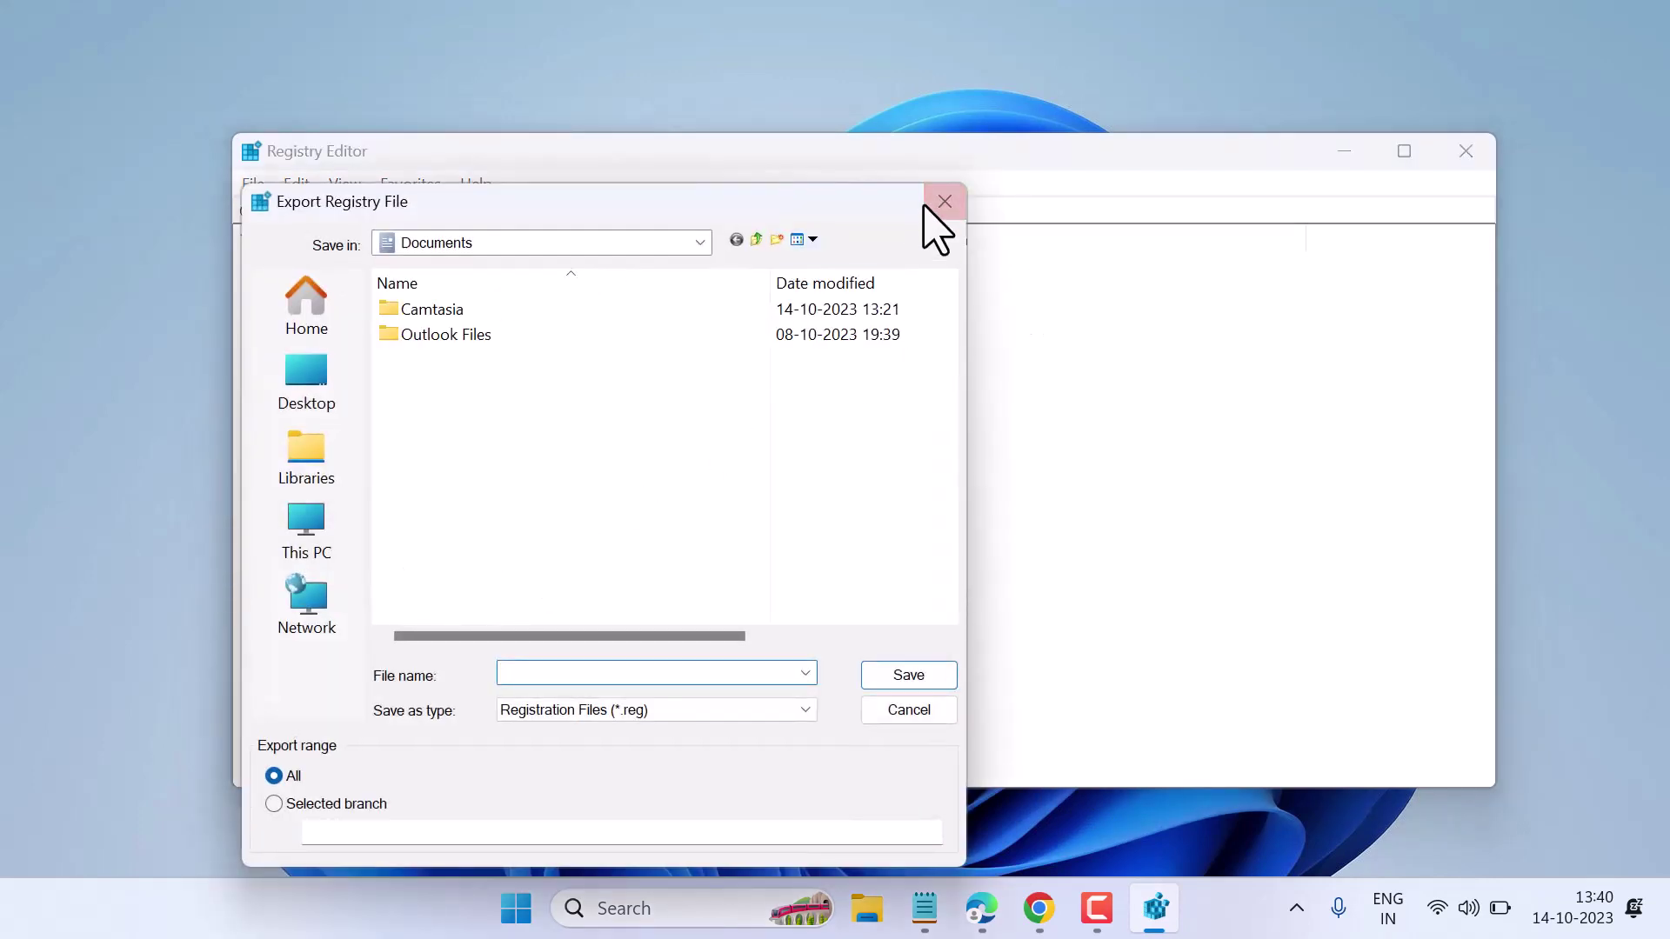
pyautogui.click(945, 202)
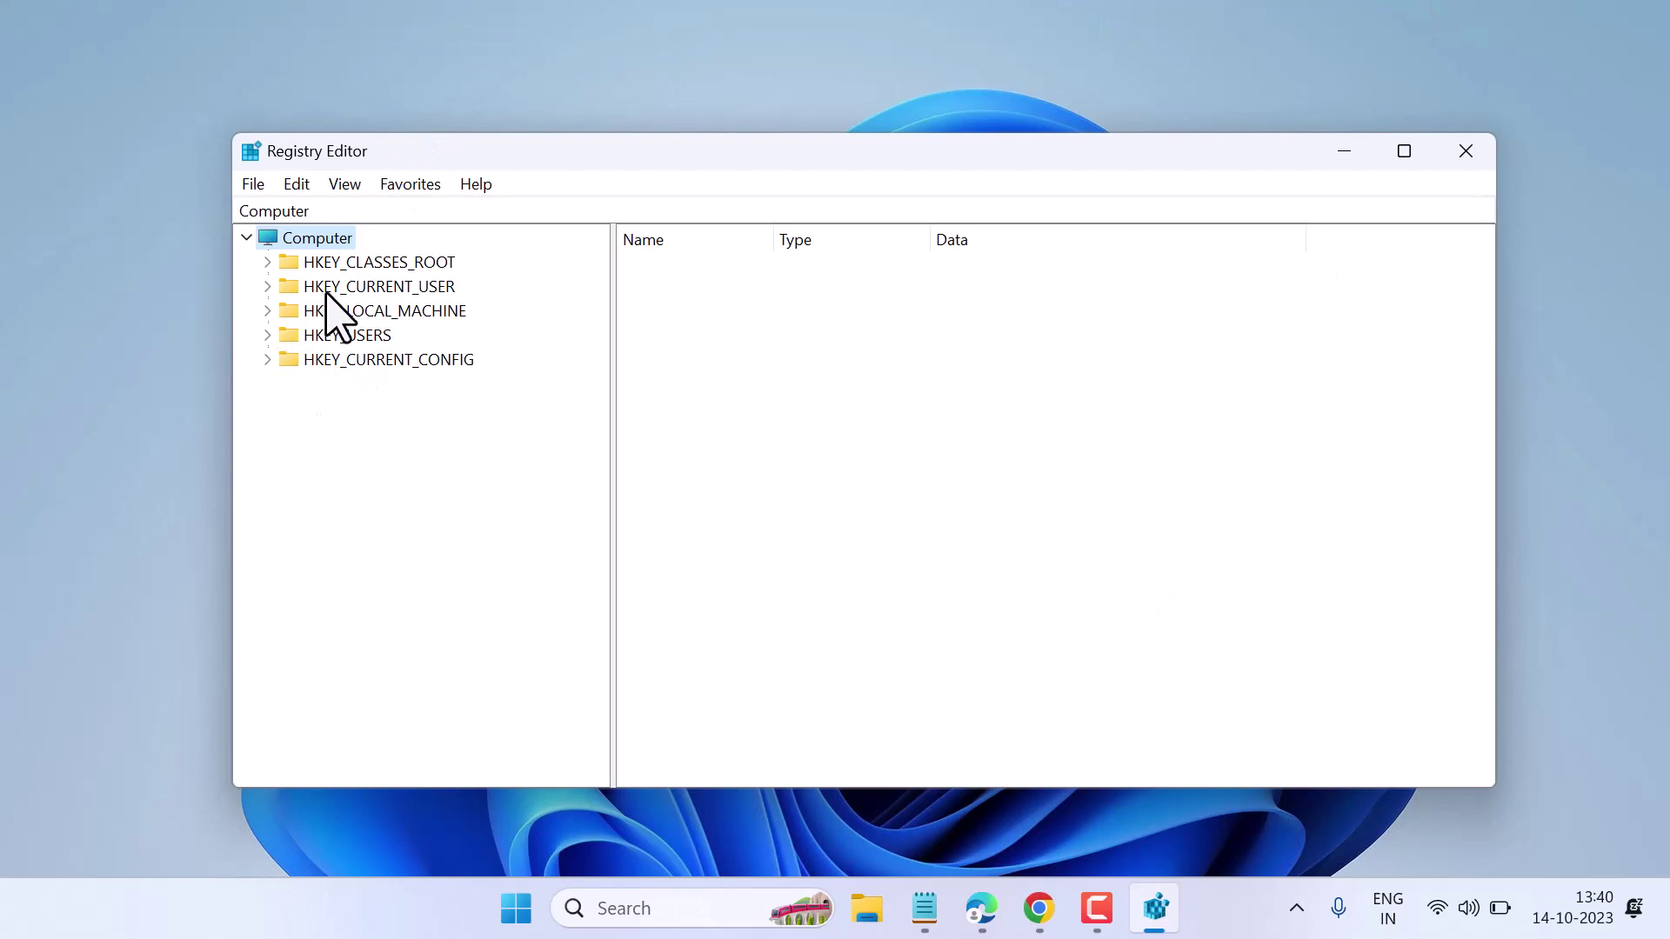
# Step: Expand HKEY_CURRENT_USER > Software > Microsoft and scroll down to the Office key
pyautogui.click(267, 287)
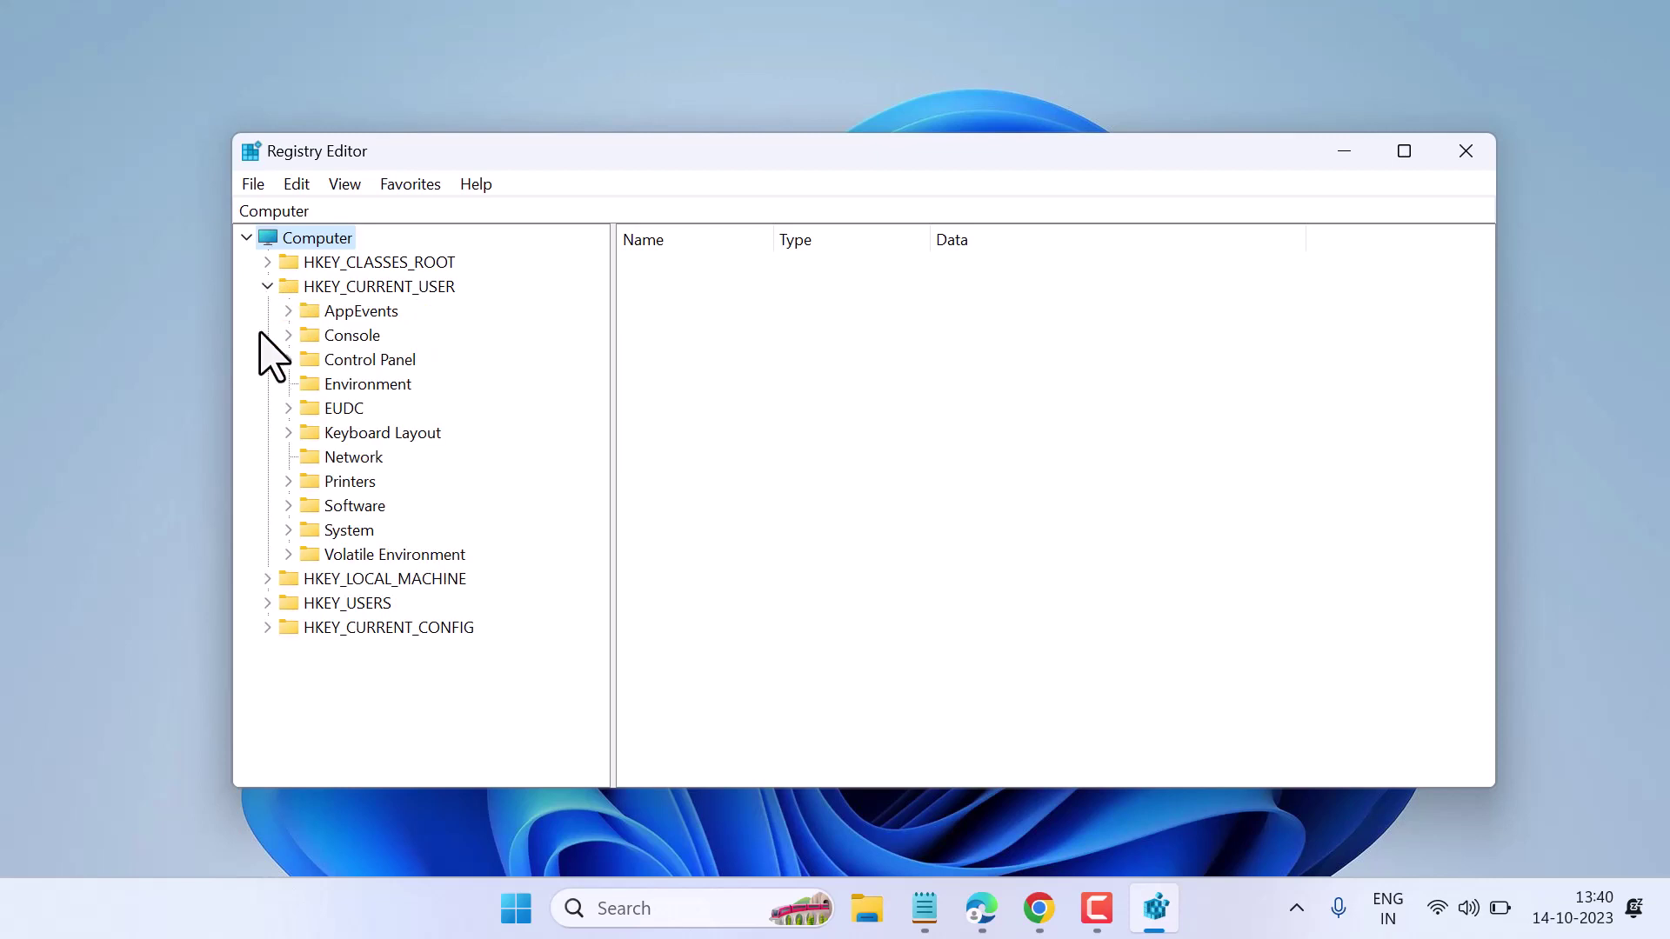
pyautogui.click(288, 505)
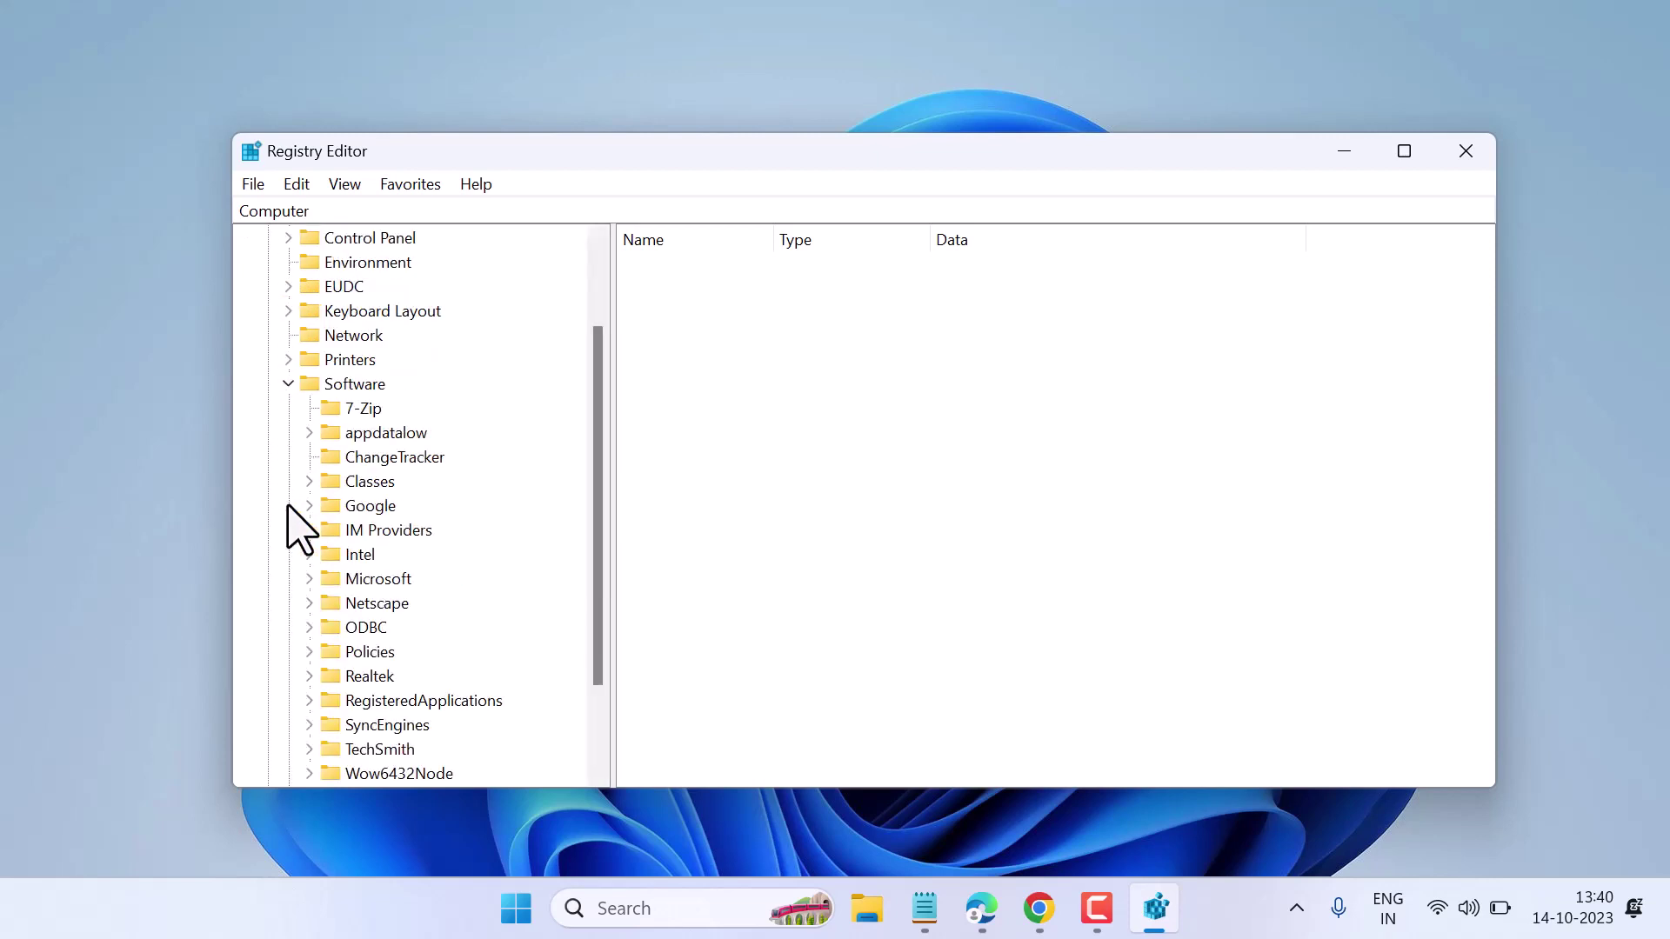
pyautogui.scroll(-1, 525, 522)
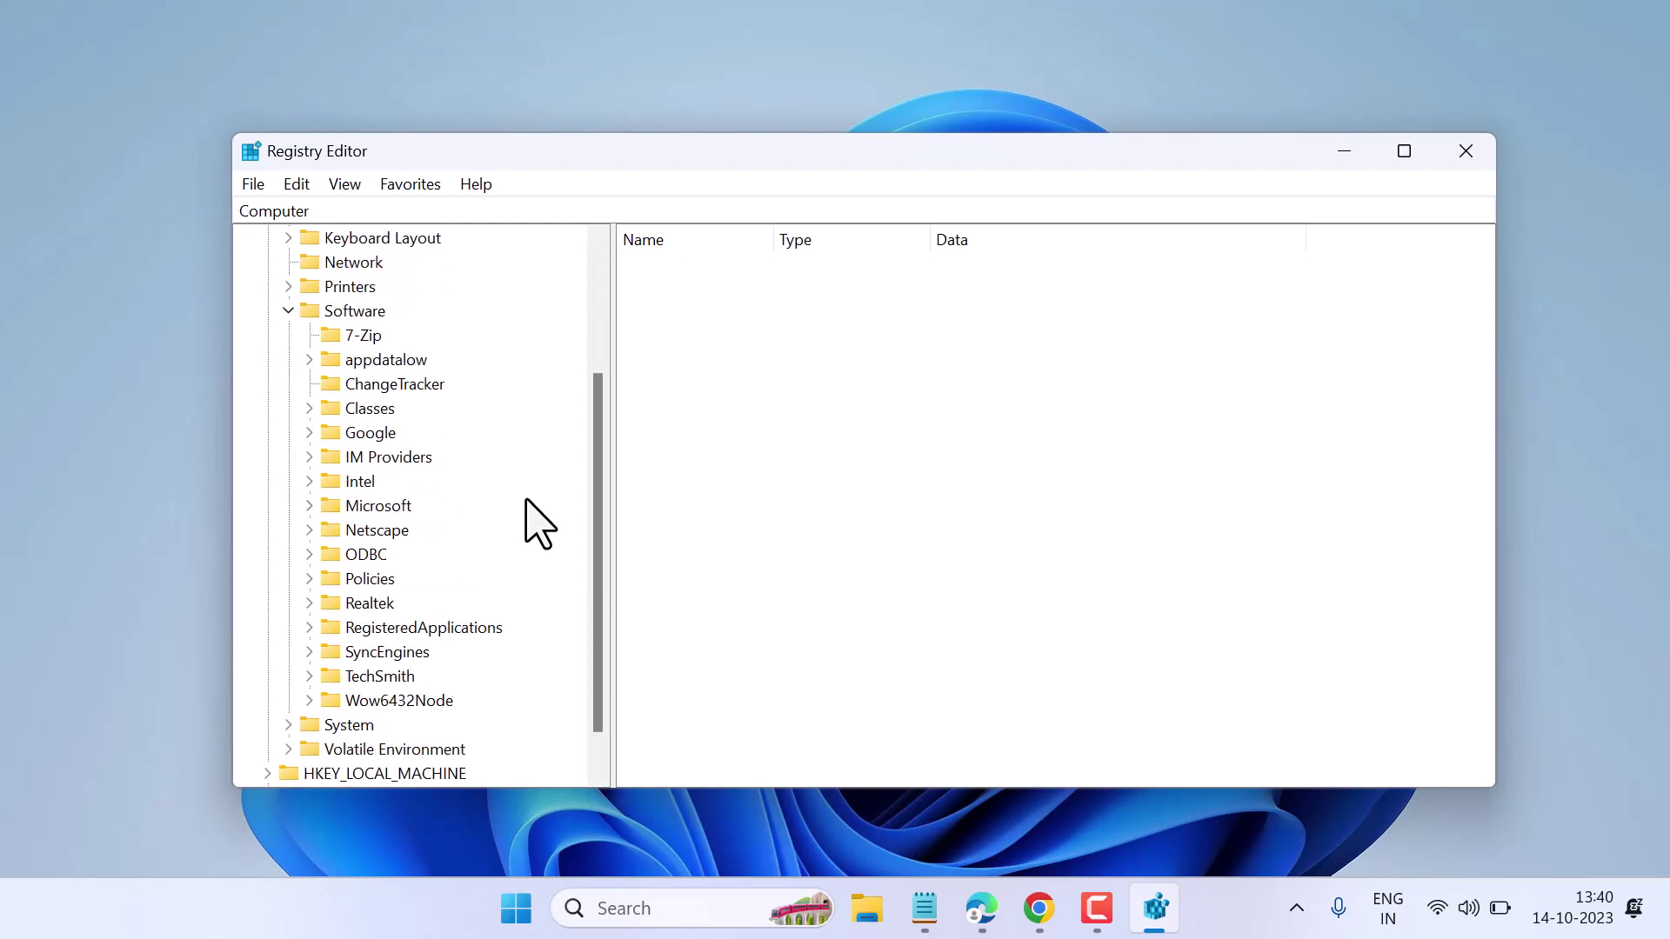
pyautogui.click(310, 508)
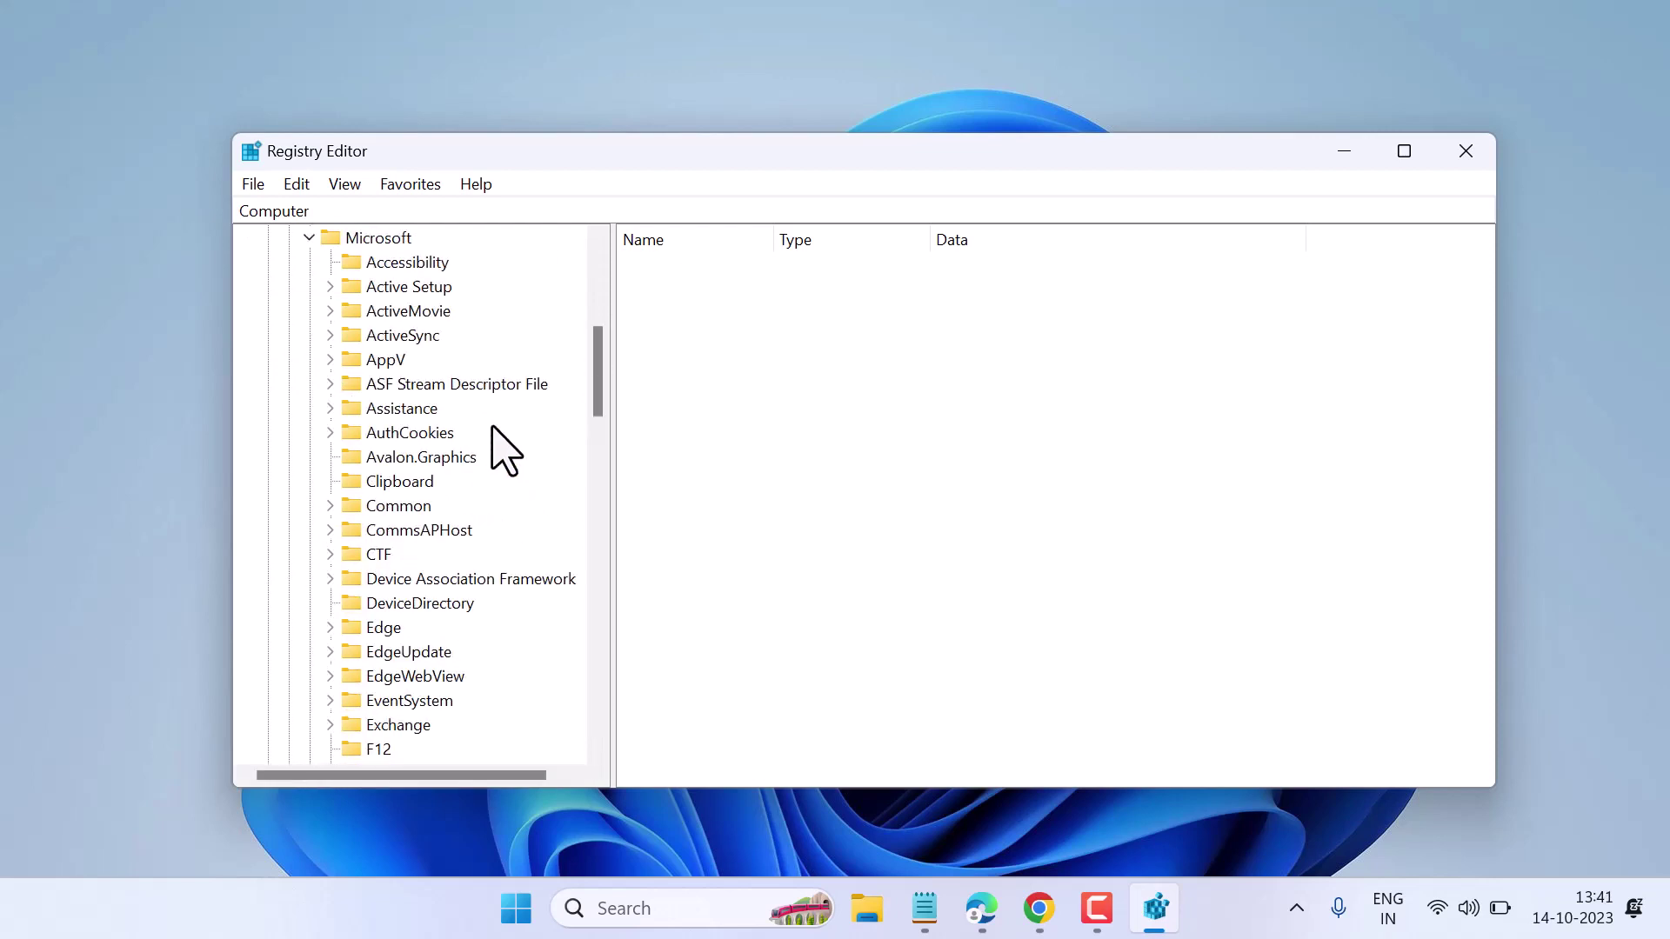
pyautogui.scroll(-2, 504, 450)
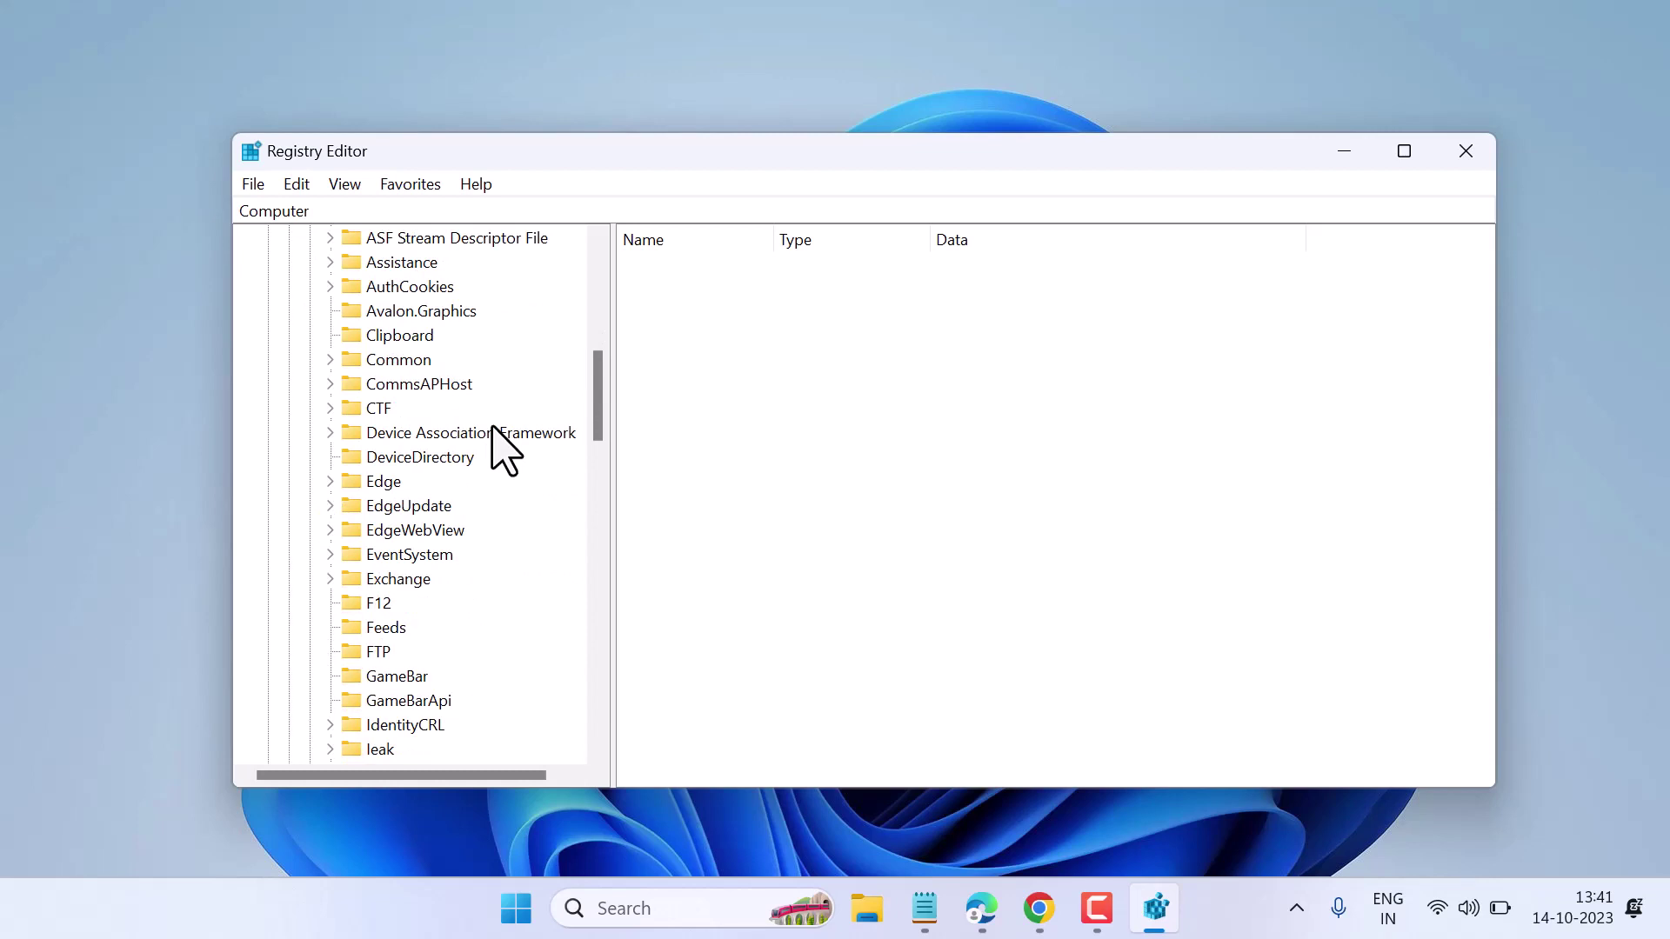
pyautogui.scroll(-3, 505, 450)
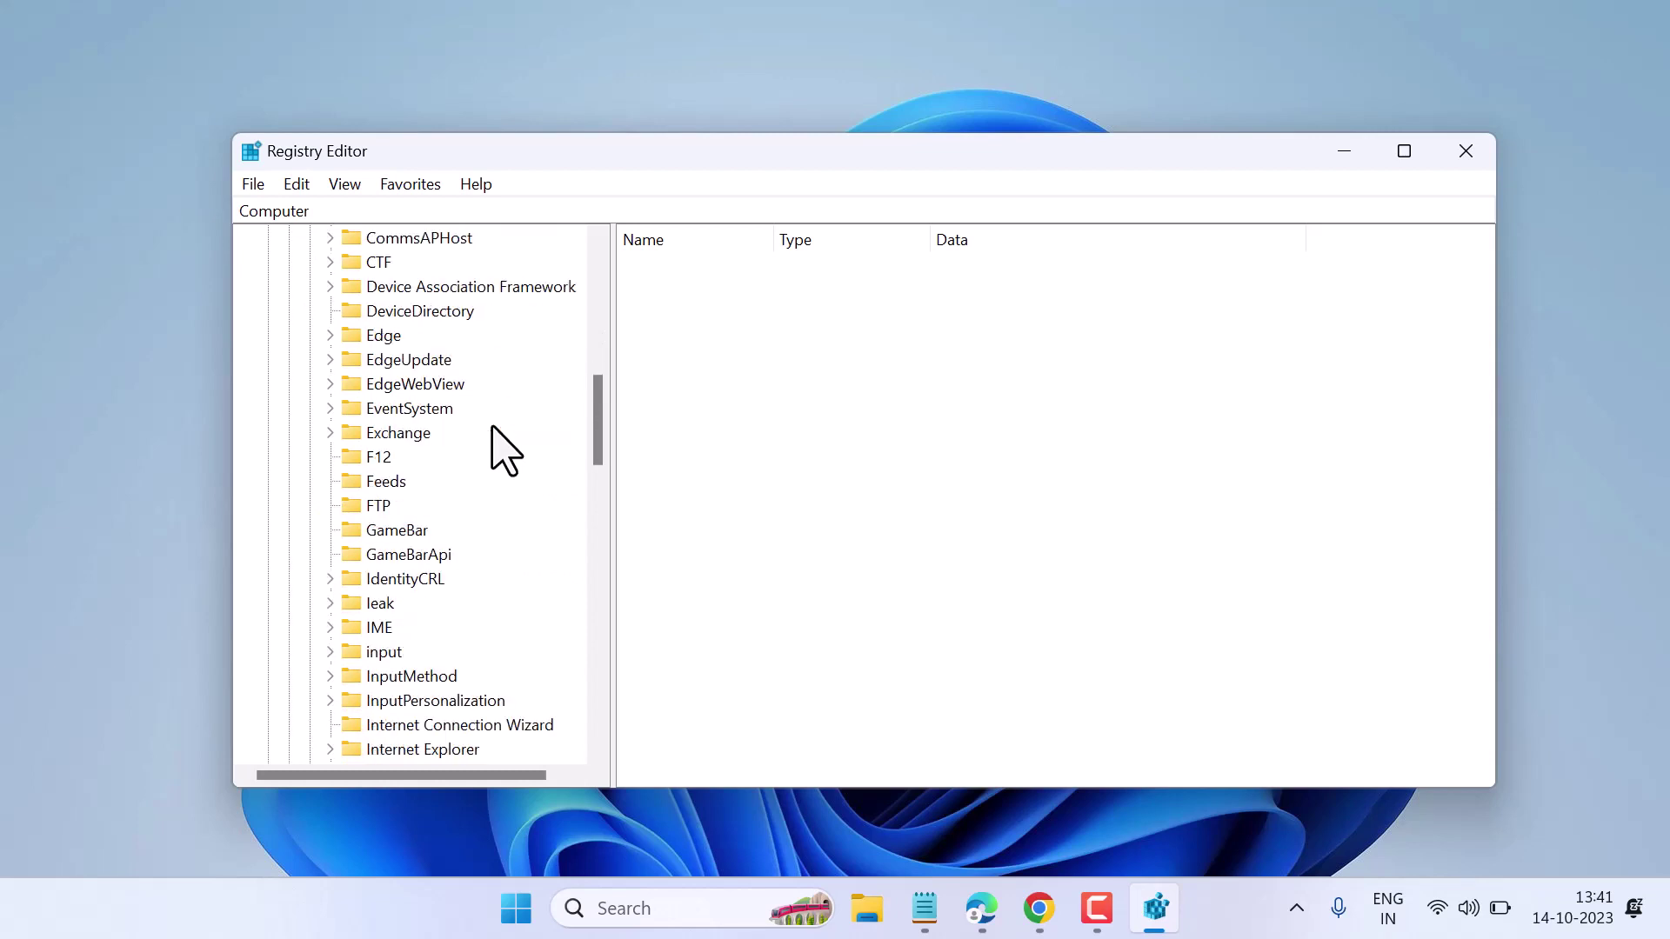
pyautogui.scroll(-2, 504, 451)
pyautogui.scroll(2, 505, 451)
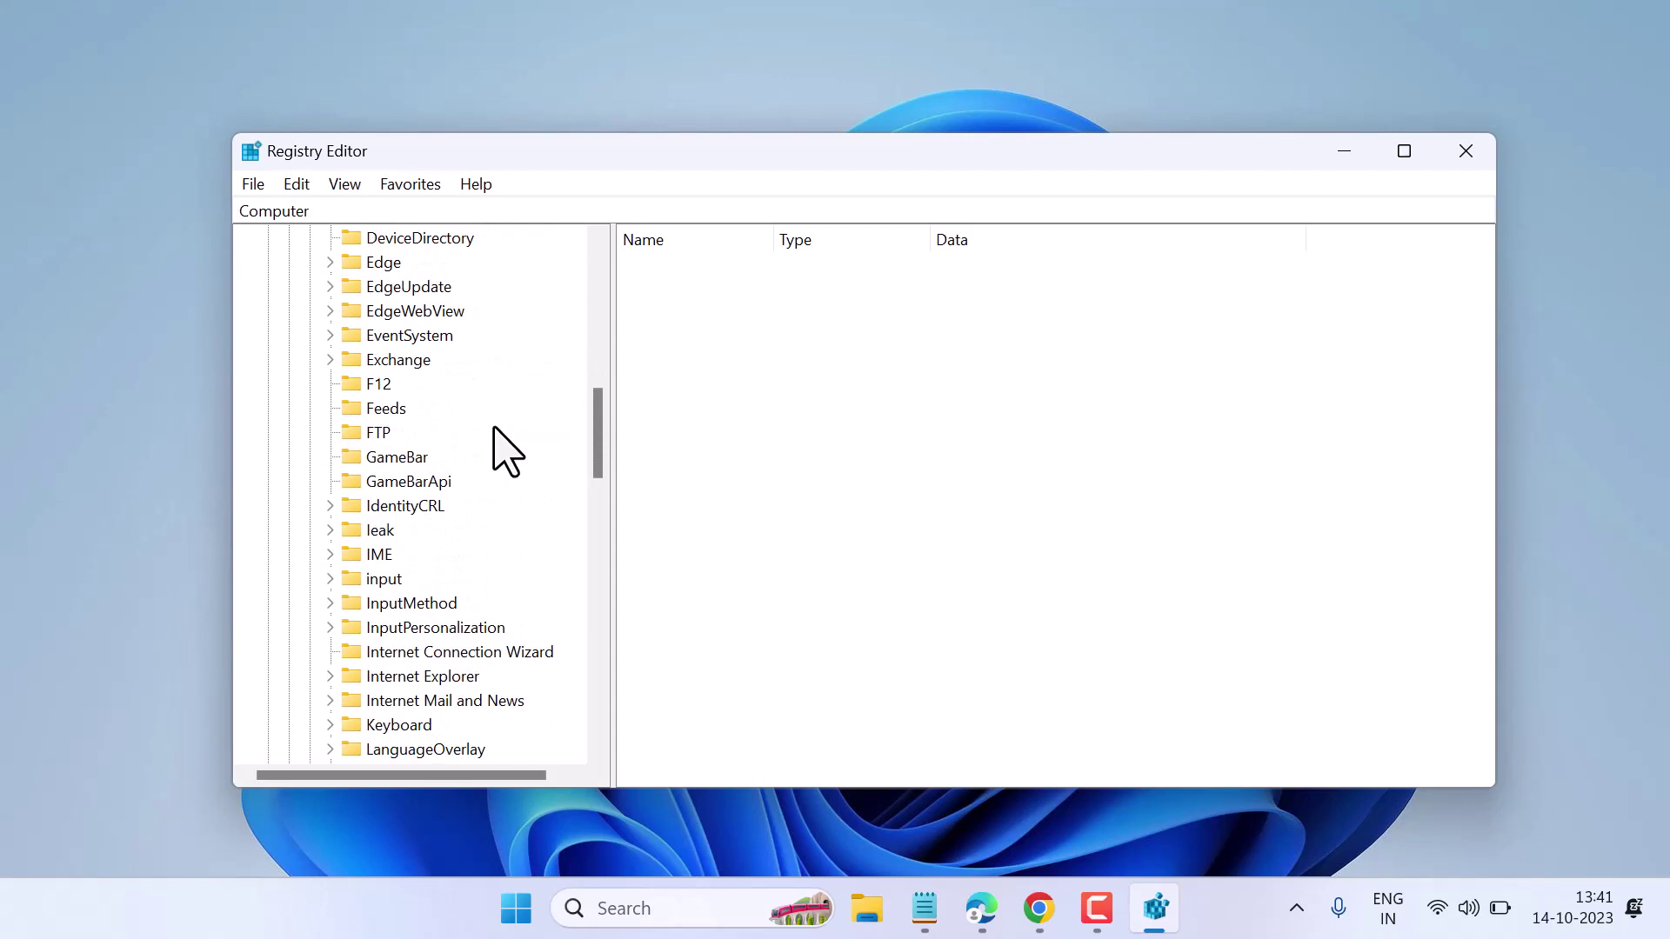
pyautogui.scroll(-2, 504, 451)
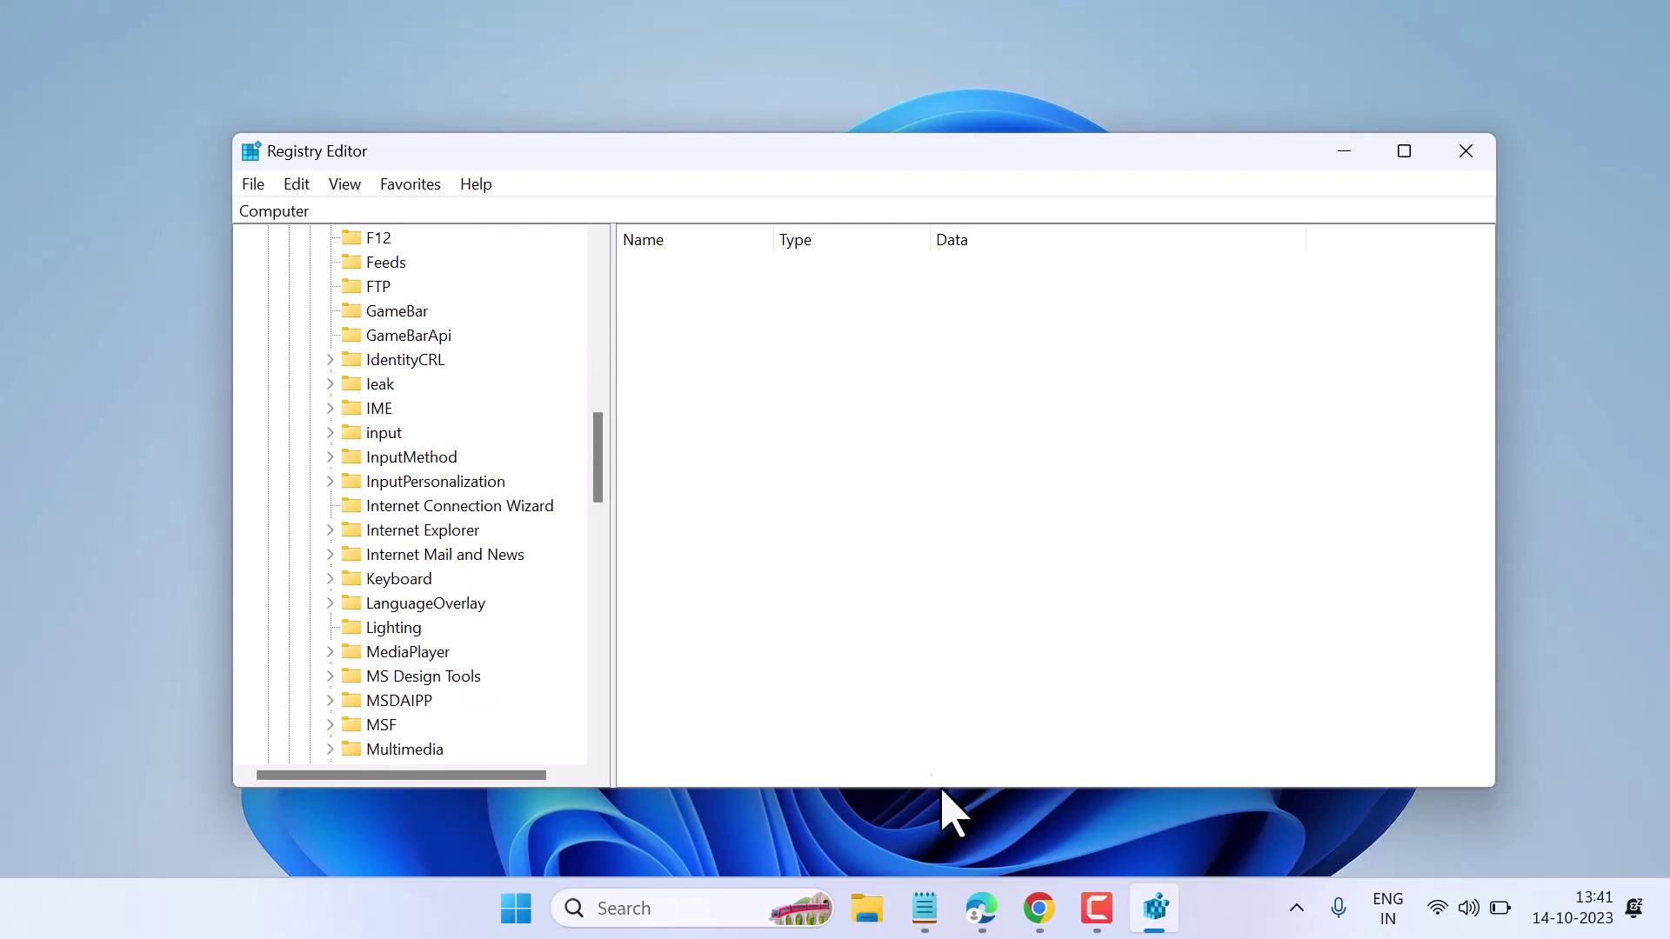
pyautogui.scroll(2, 476, 495)
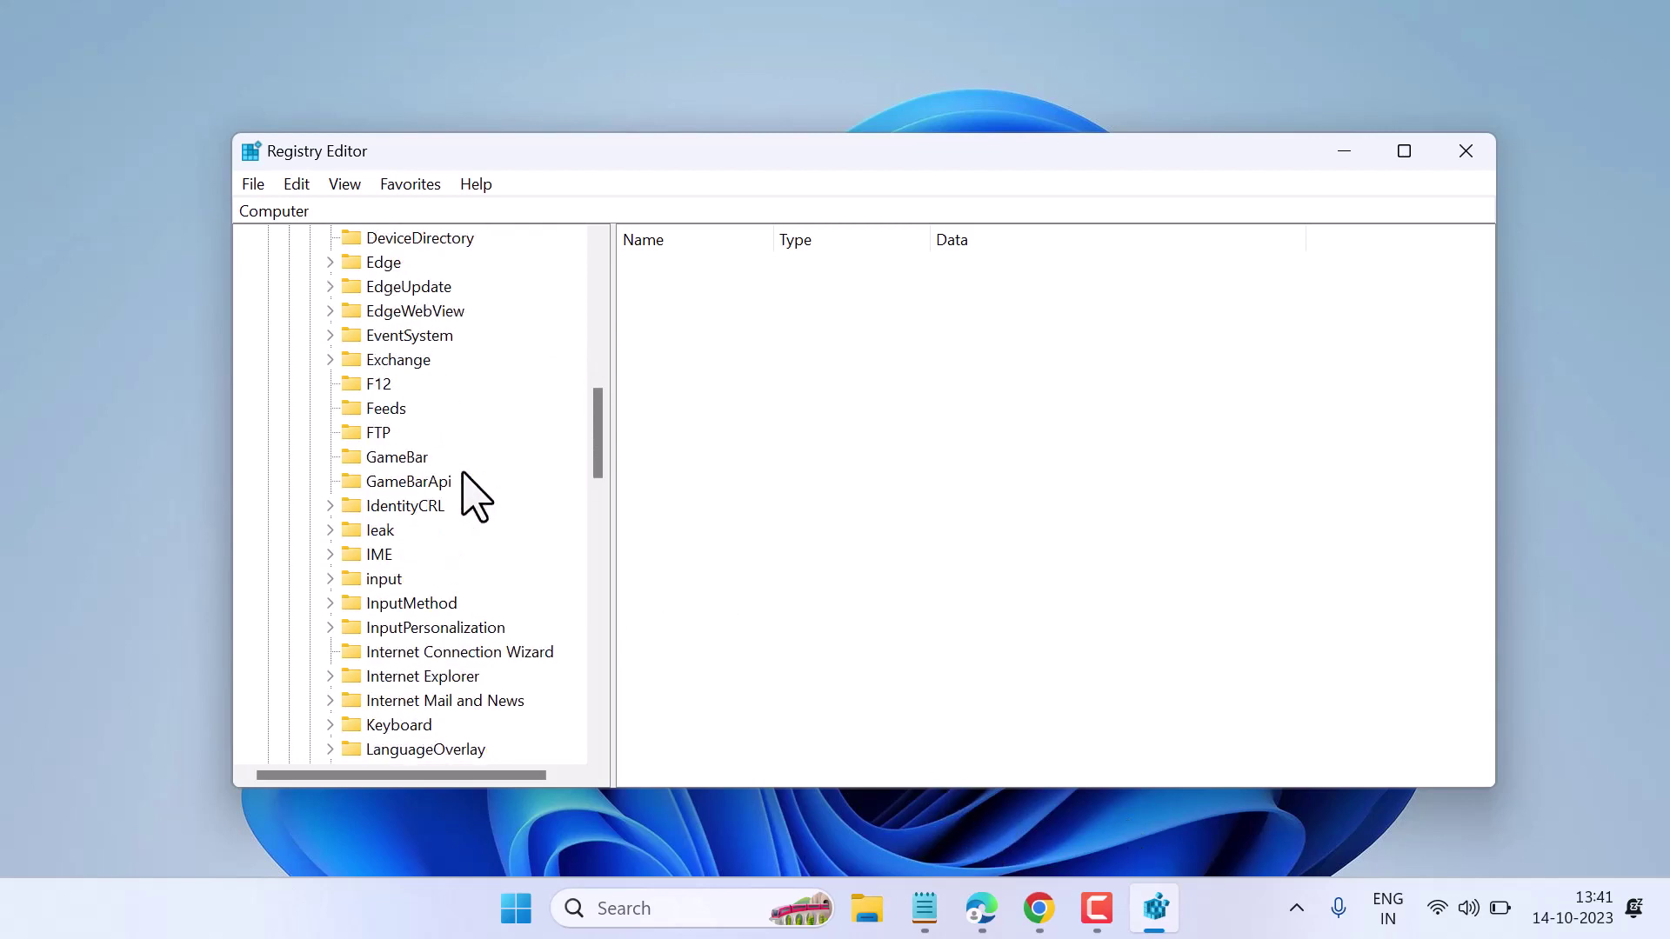
pyautogui.scroll(-6, 476, 496)
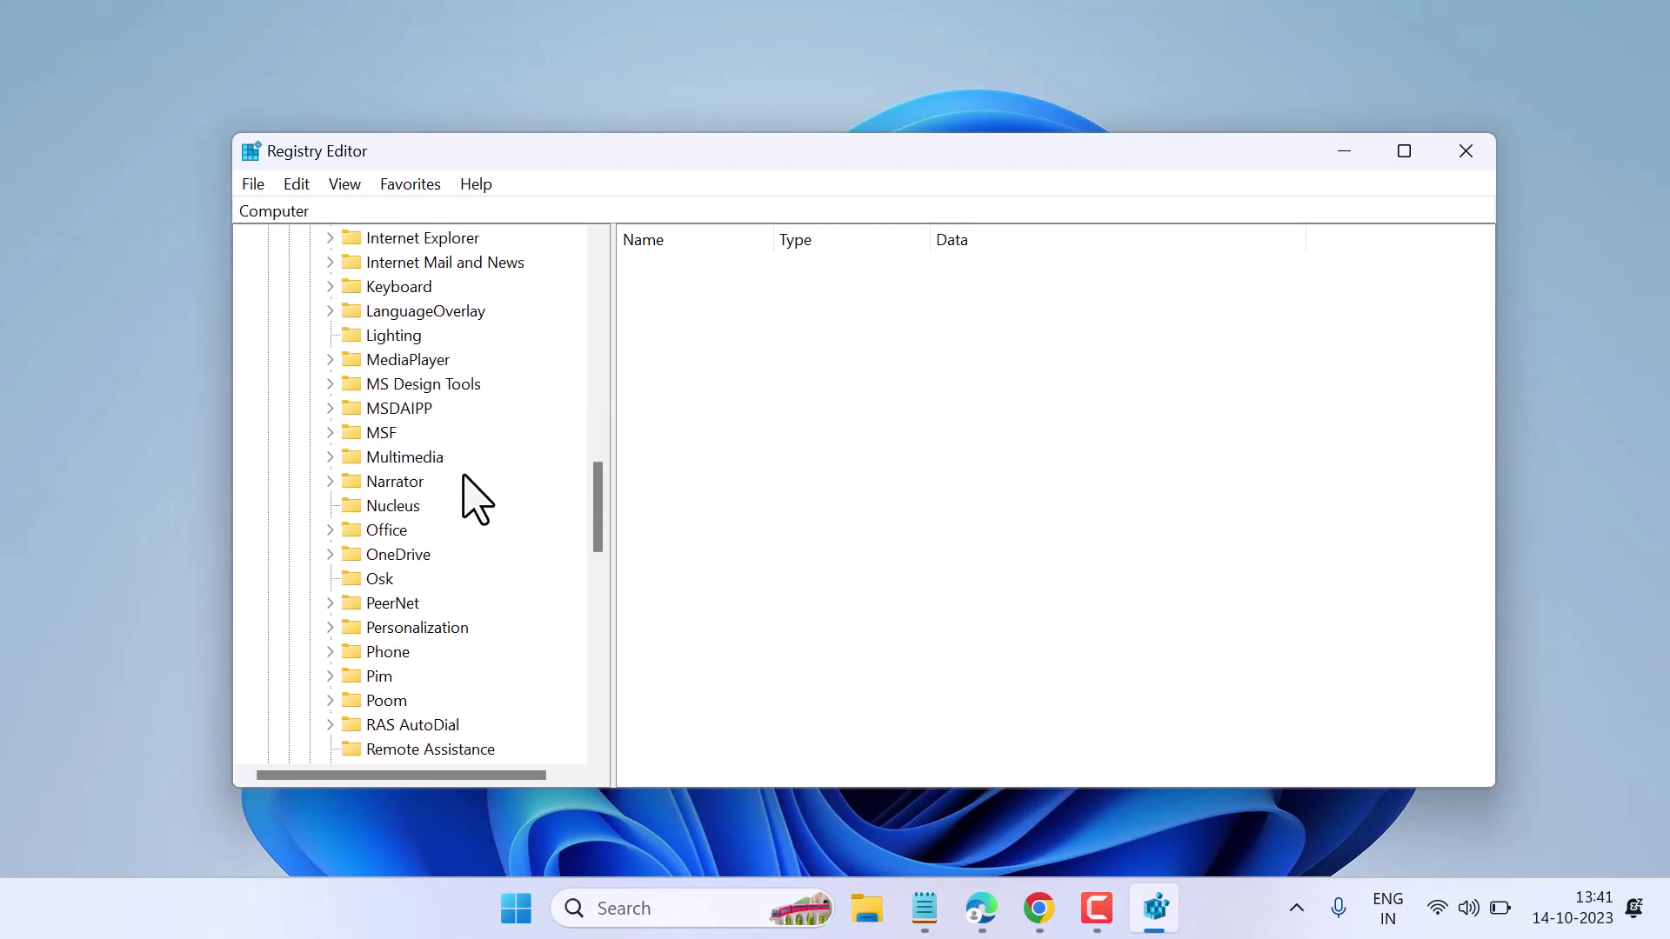
# Step: Expand Office > 16.0 > Common and select the Identity key to list its values
pyautogui.click(330, 530)
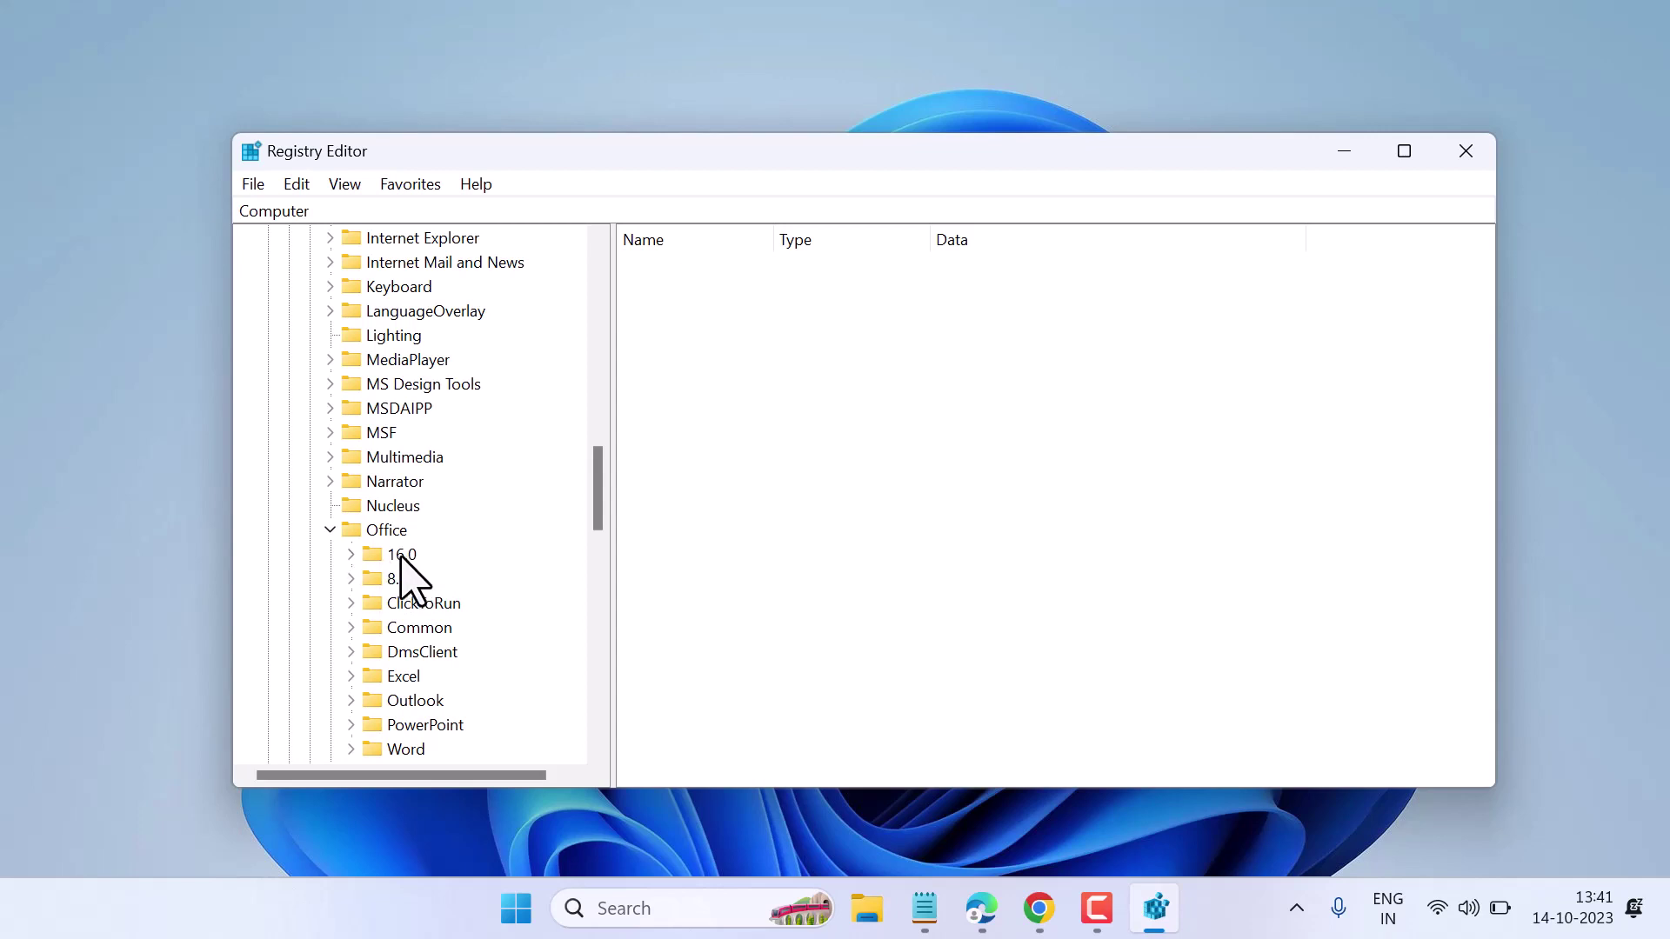
pyautogui.click(352, 555)
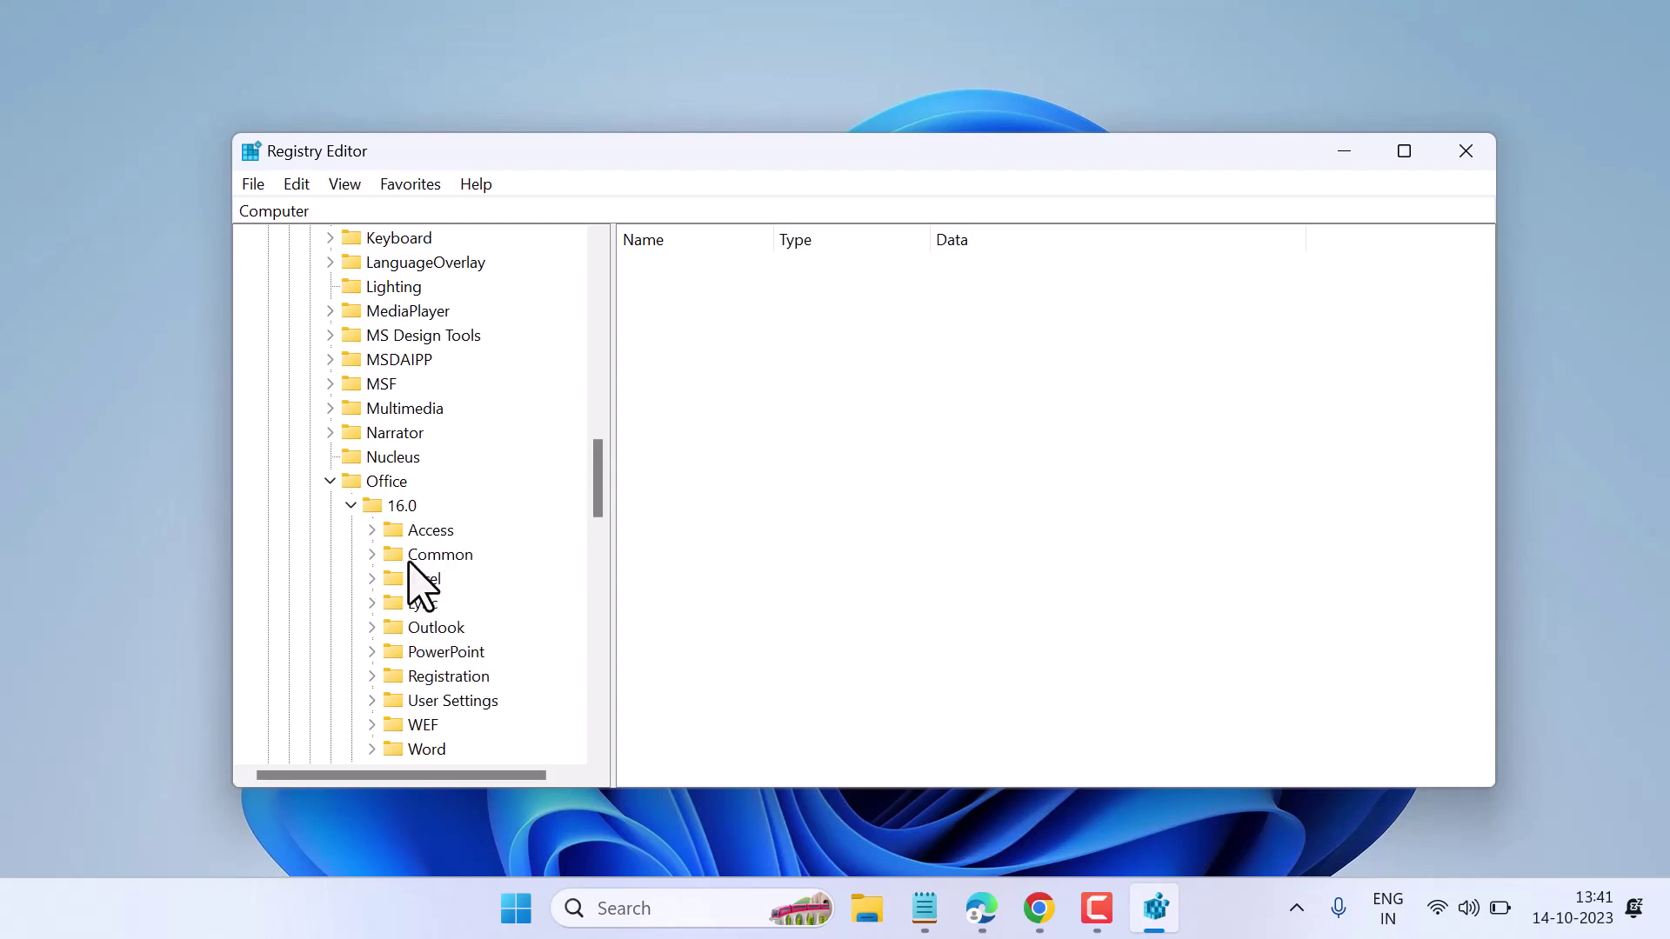
pyautogui.click(372, 555)
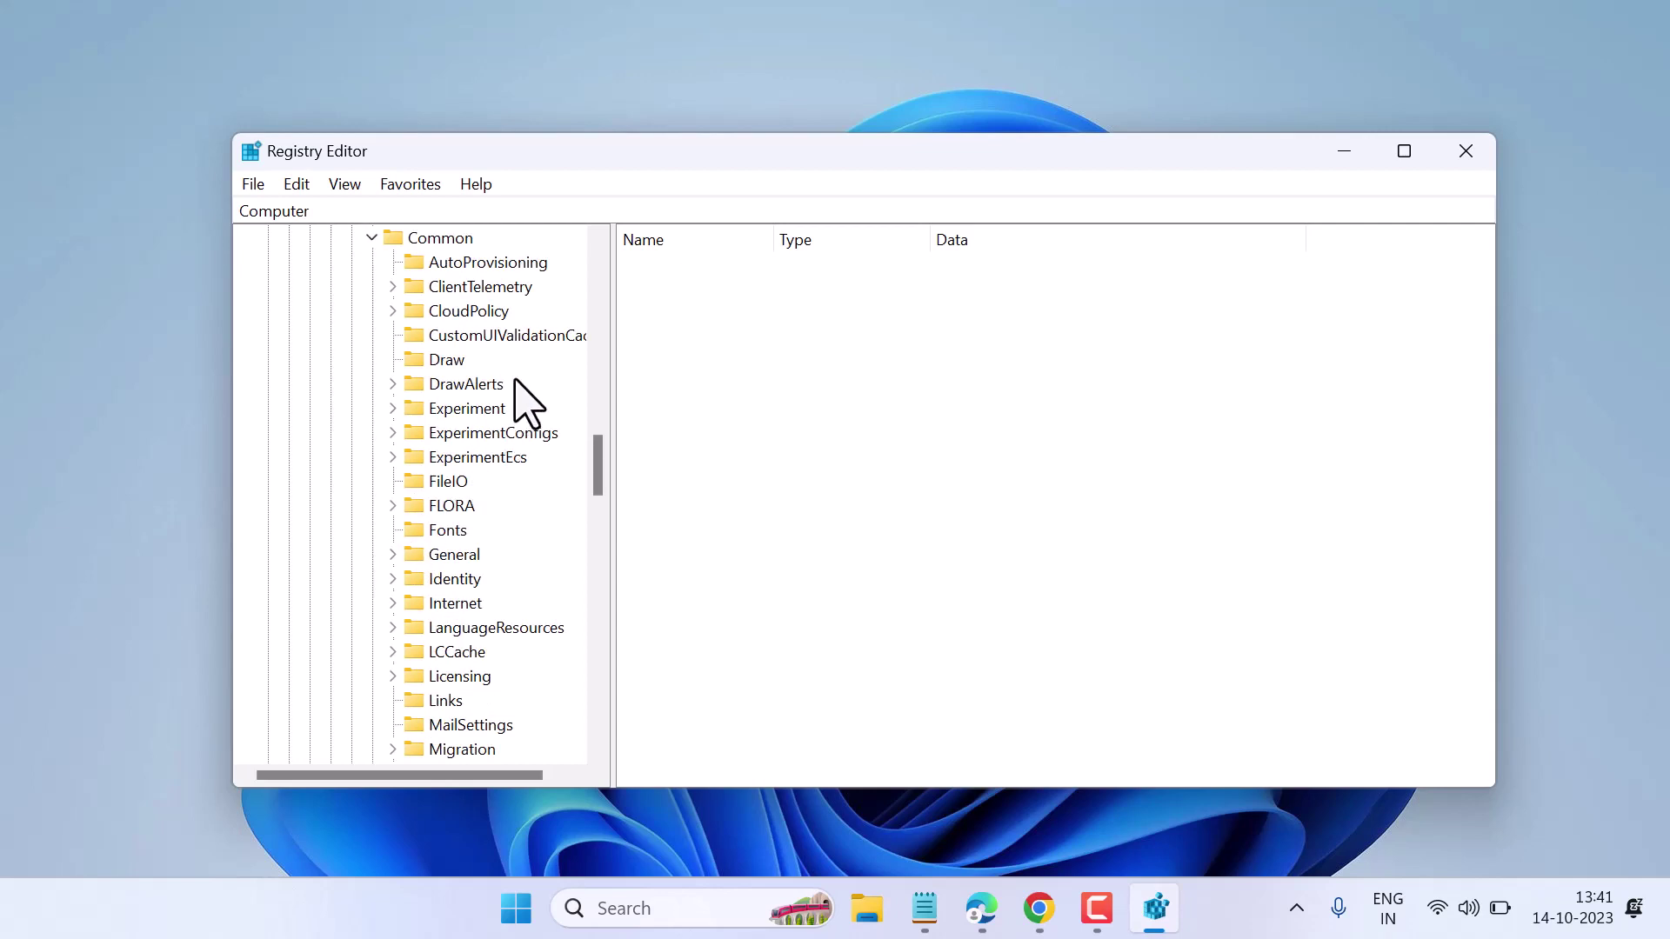
pyautogui.scroll(-2, 522, 400)
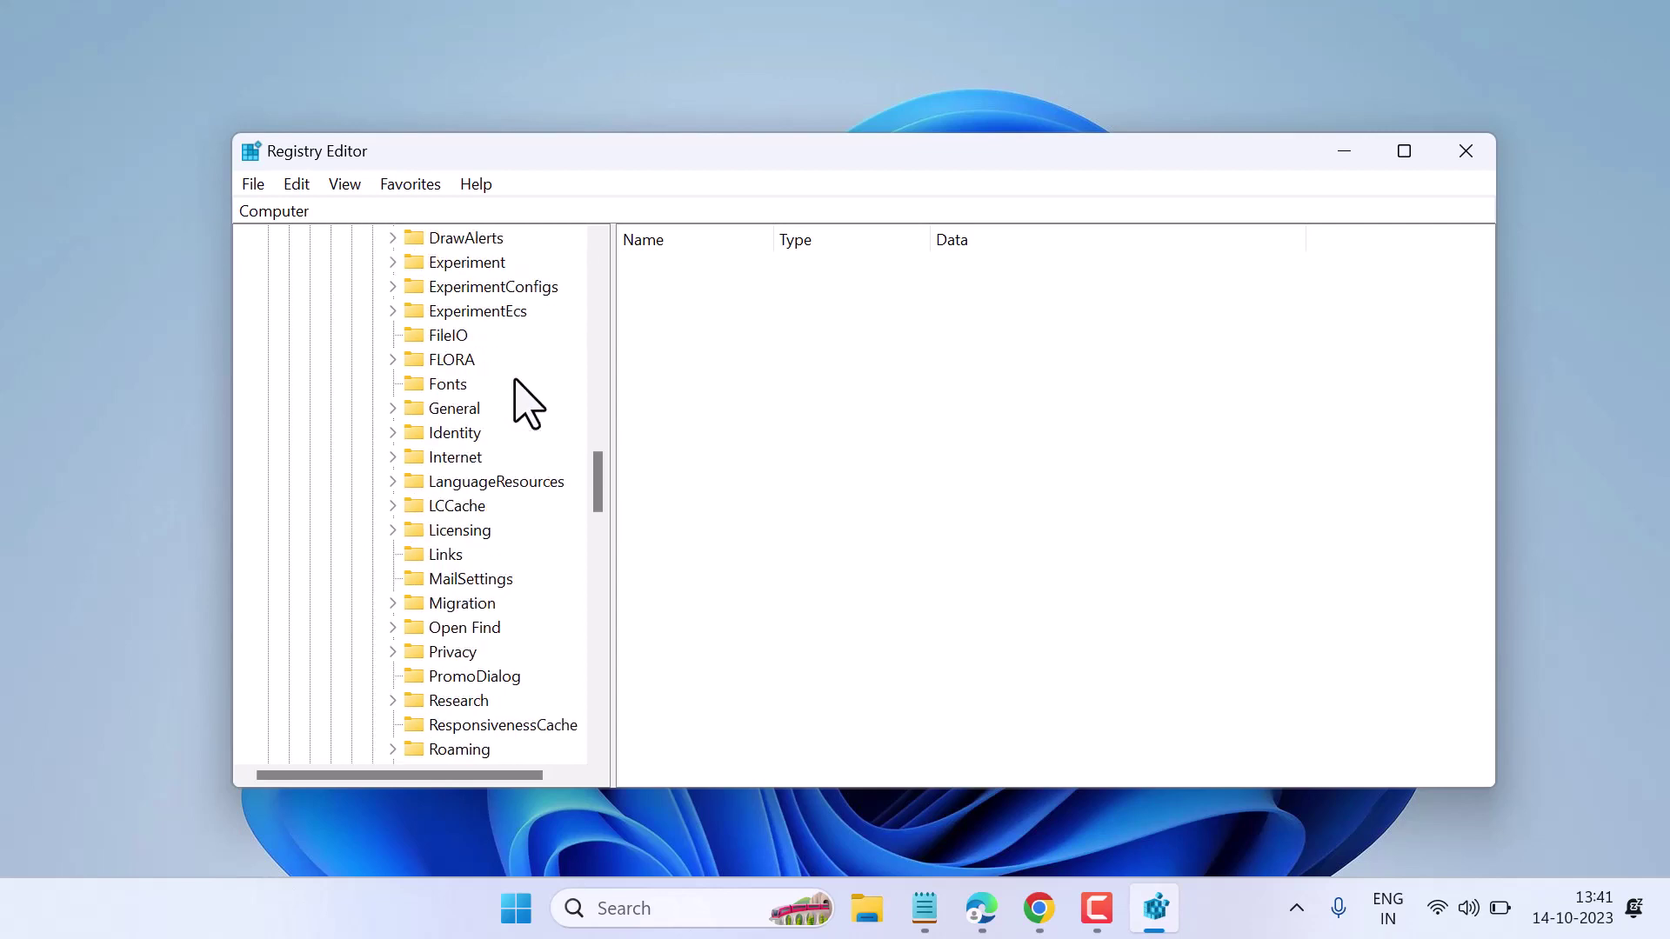
pyautogui.click(393, 432)
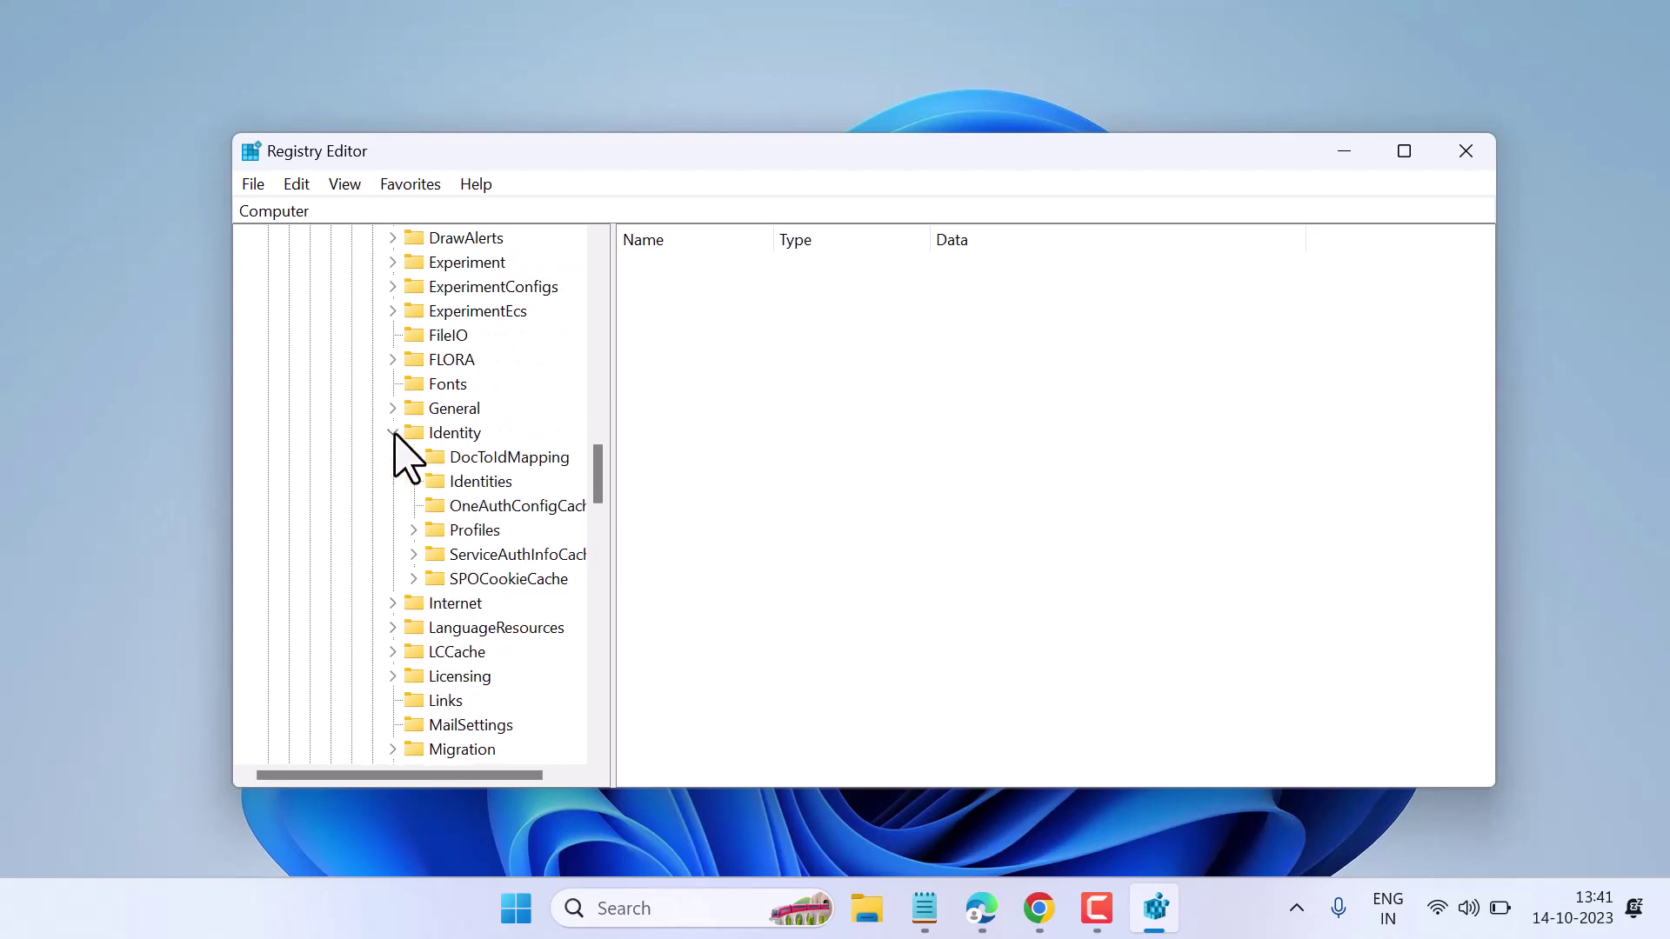
pyautogui.click(393, 434)
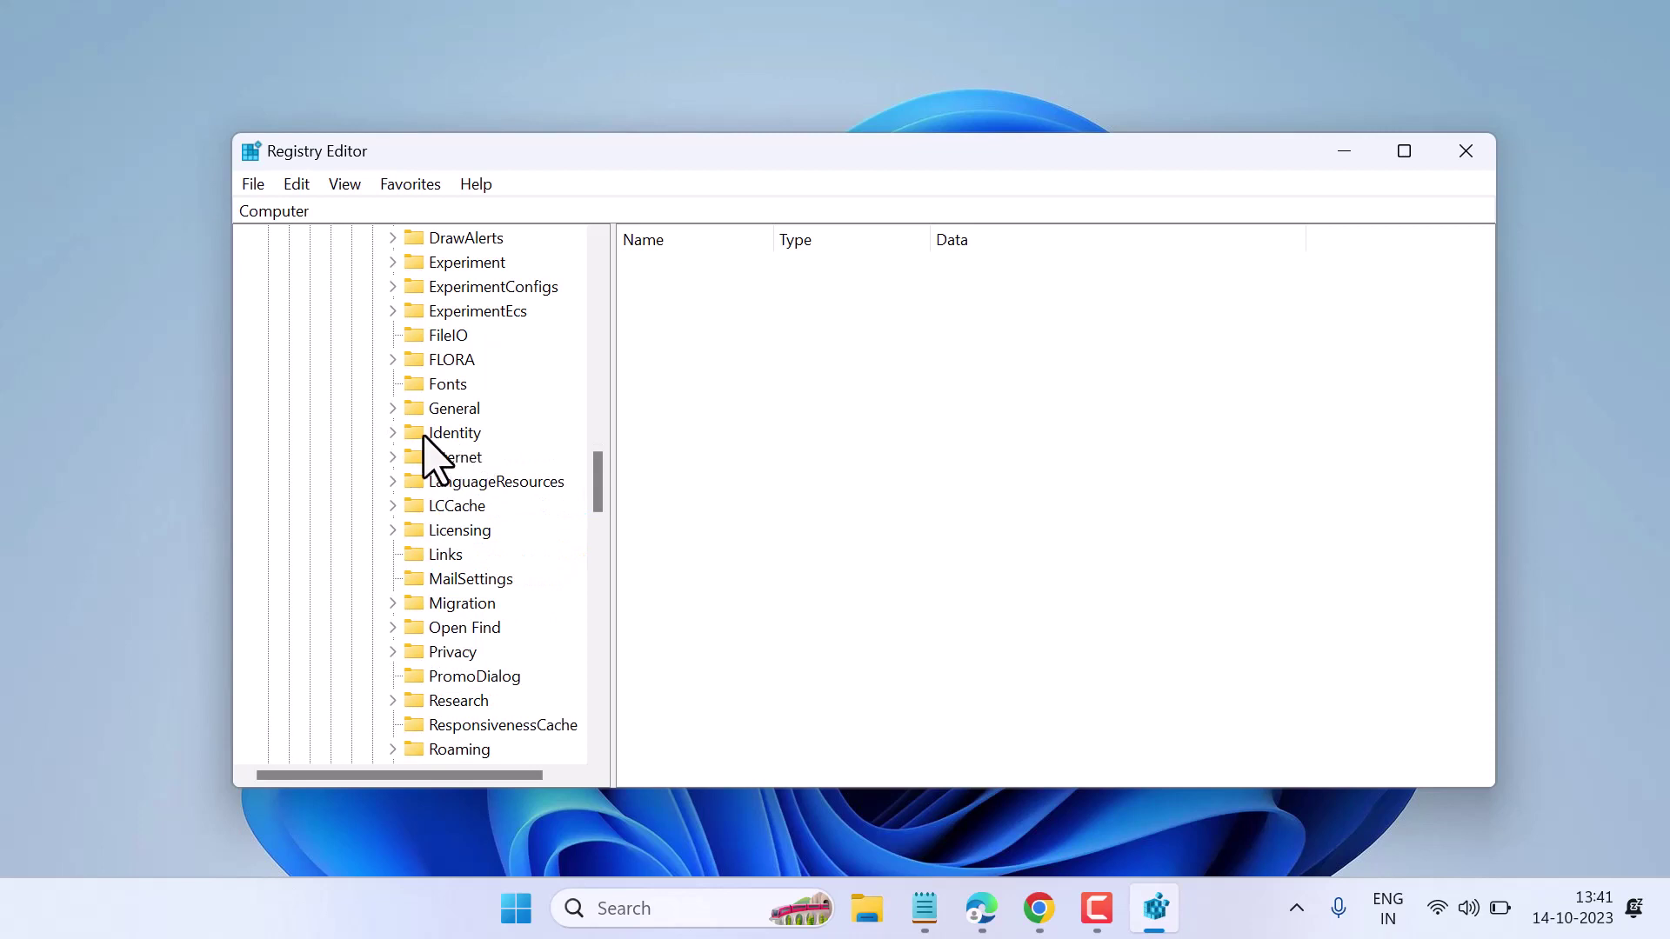
pyautogui.doubleClick(453, 434)
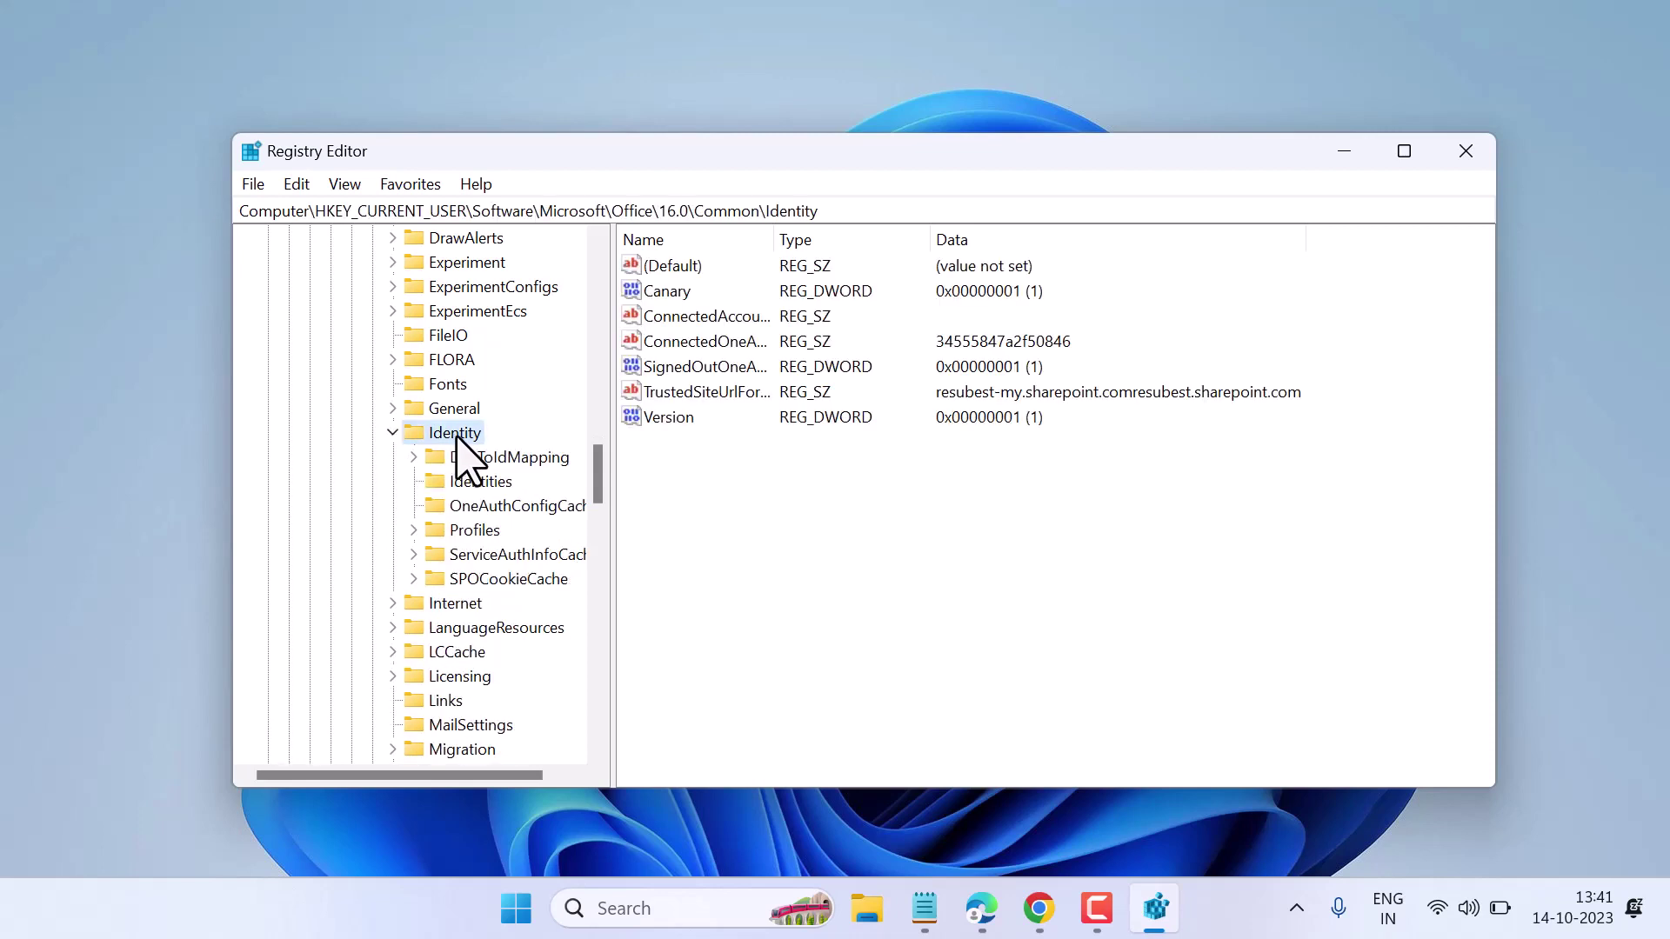
# Step: Create a DWORD (32-bit) value named EnableADAL in Identity and confirm its data as 0
pyautogui.click(846, 493)
pyautogui.rightClick(846, 494)
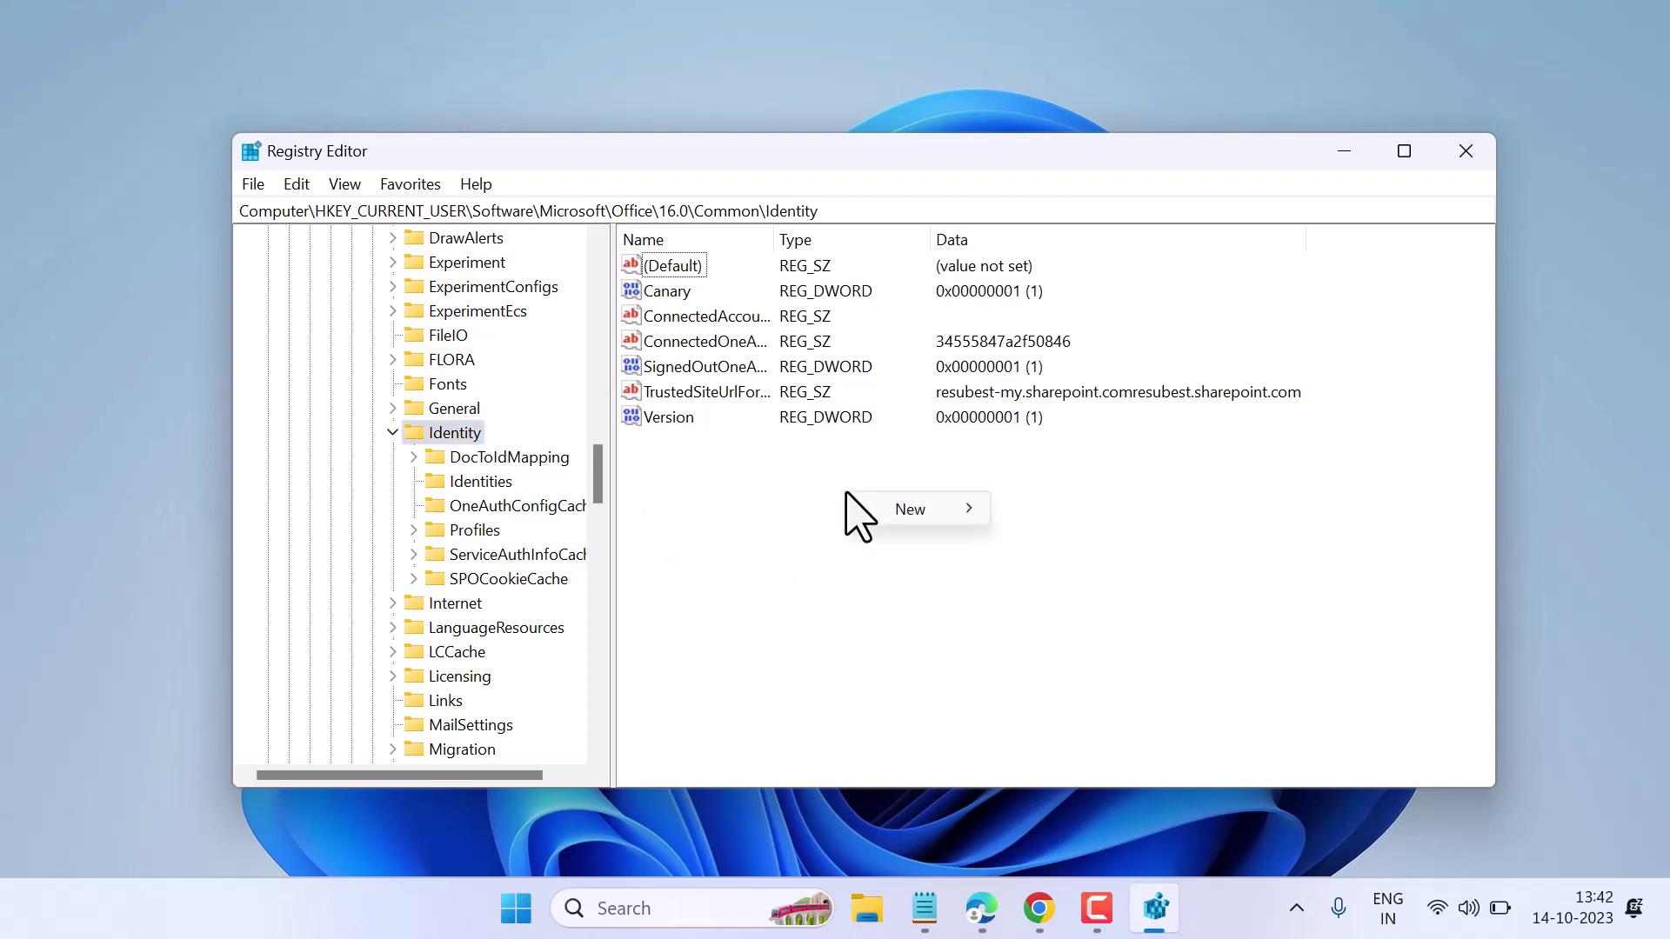
pyautogui.moveTo(879, 509)
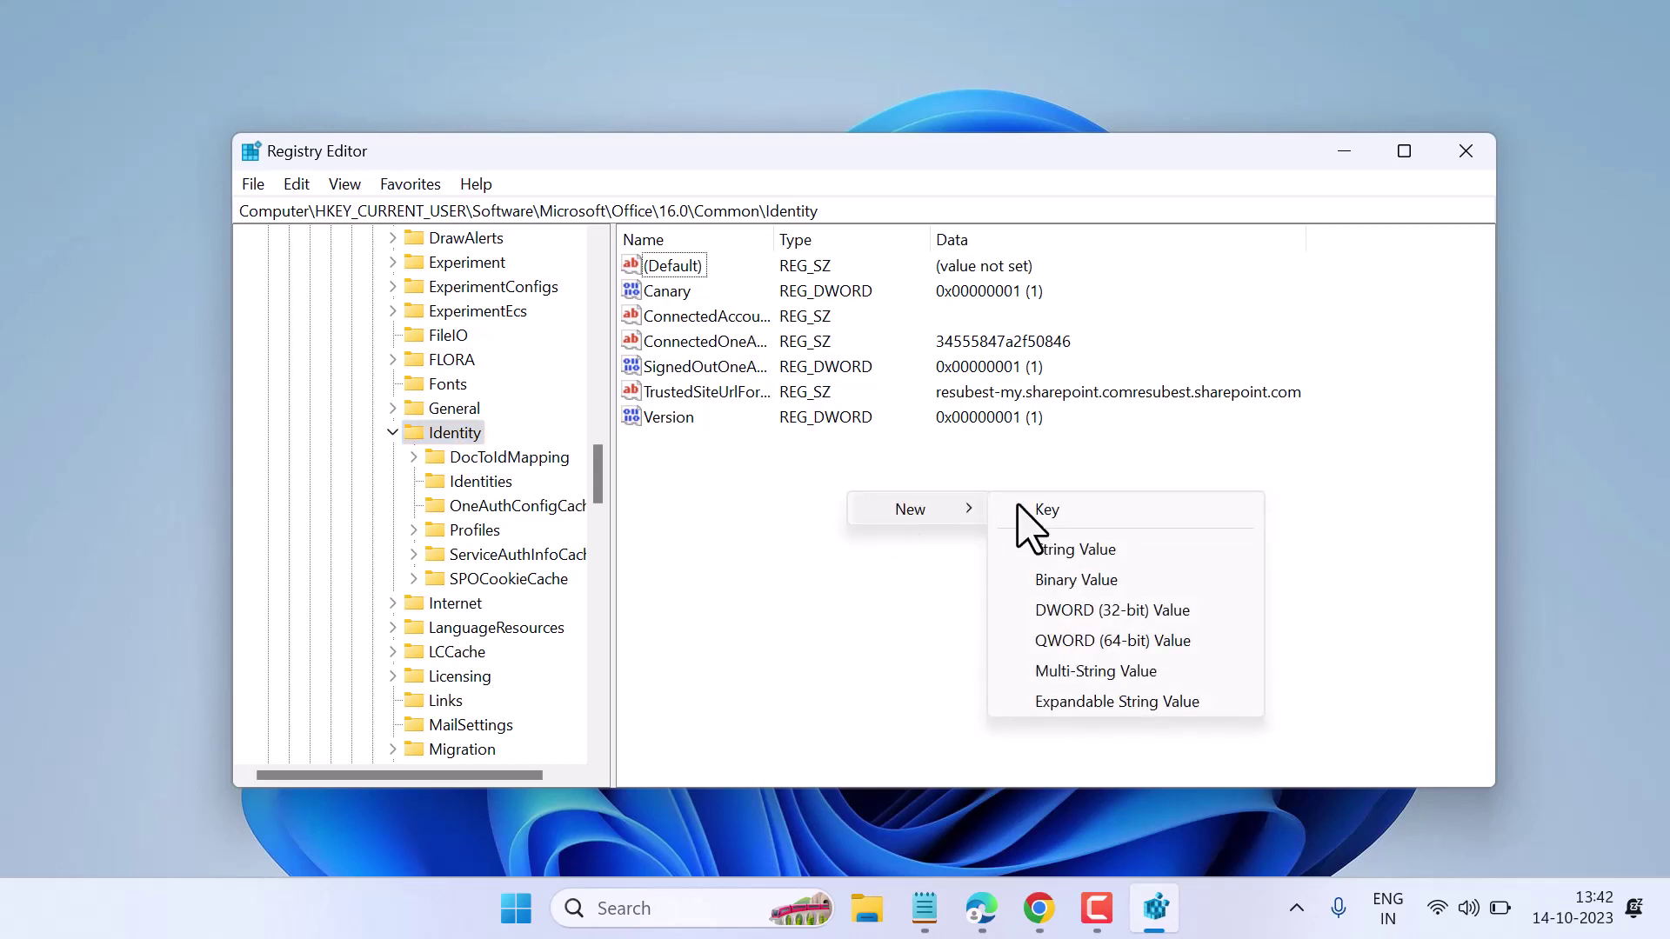
pyautogui.click(1106, 614)
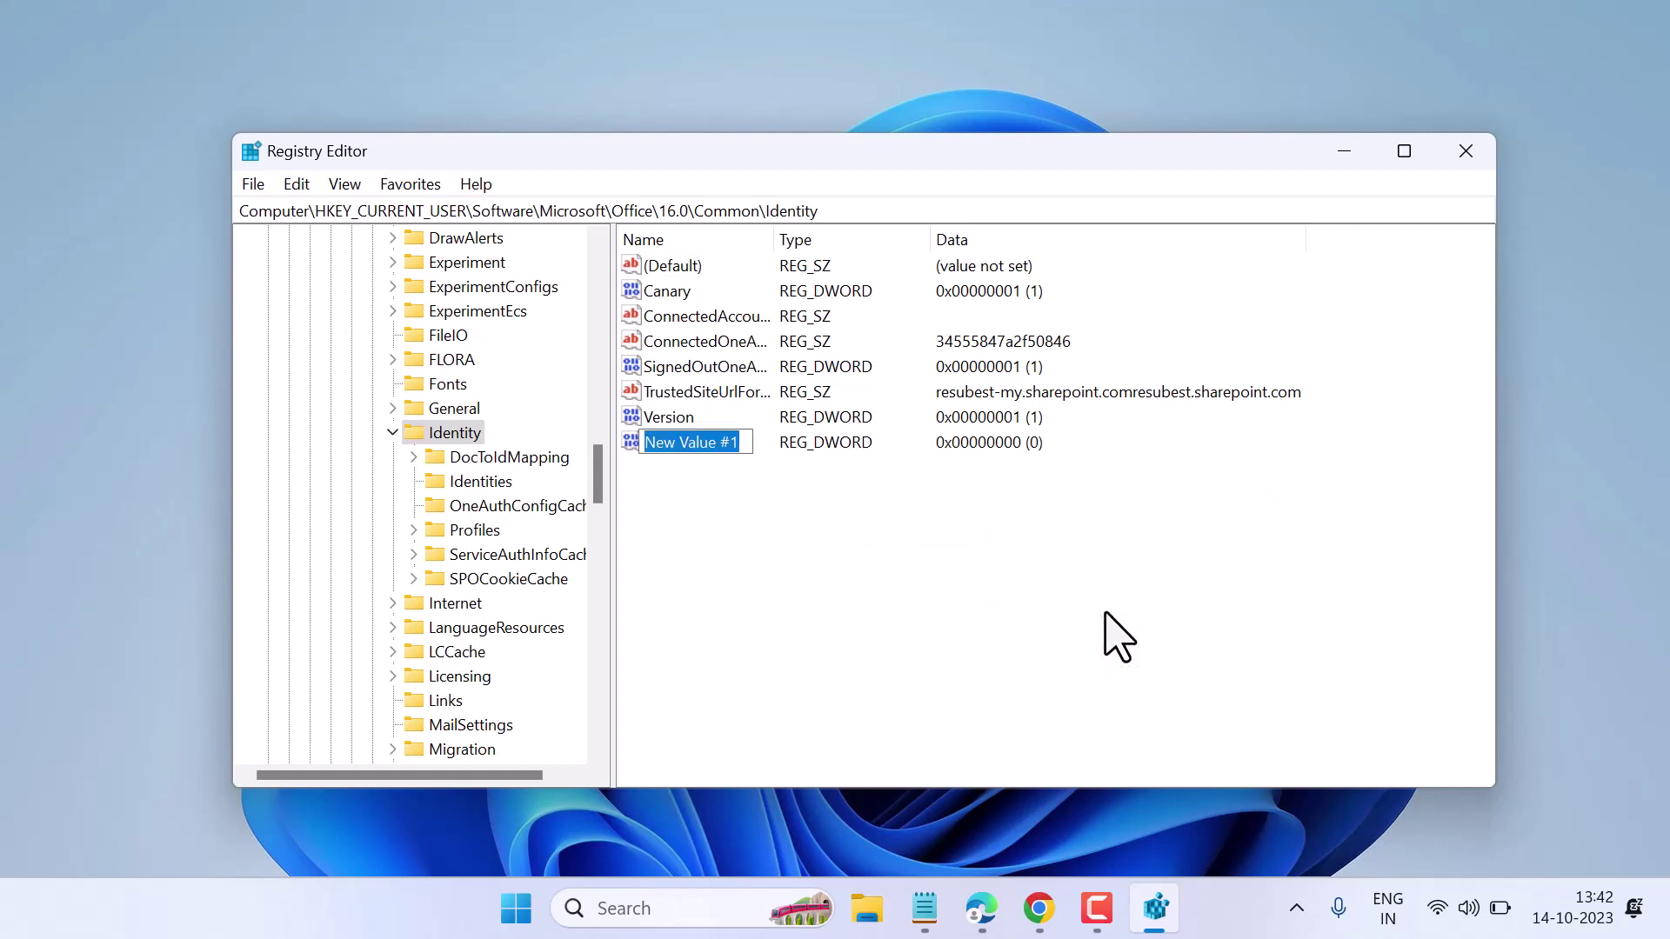
pyautogui.write('E')
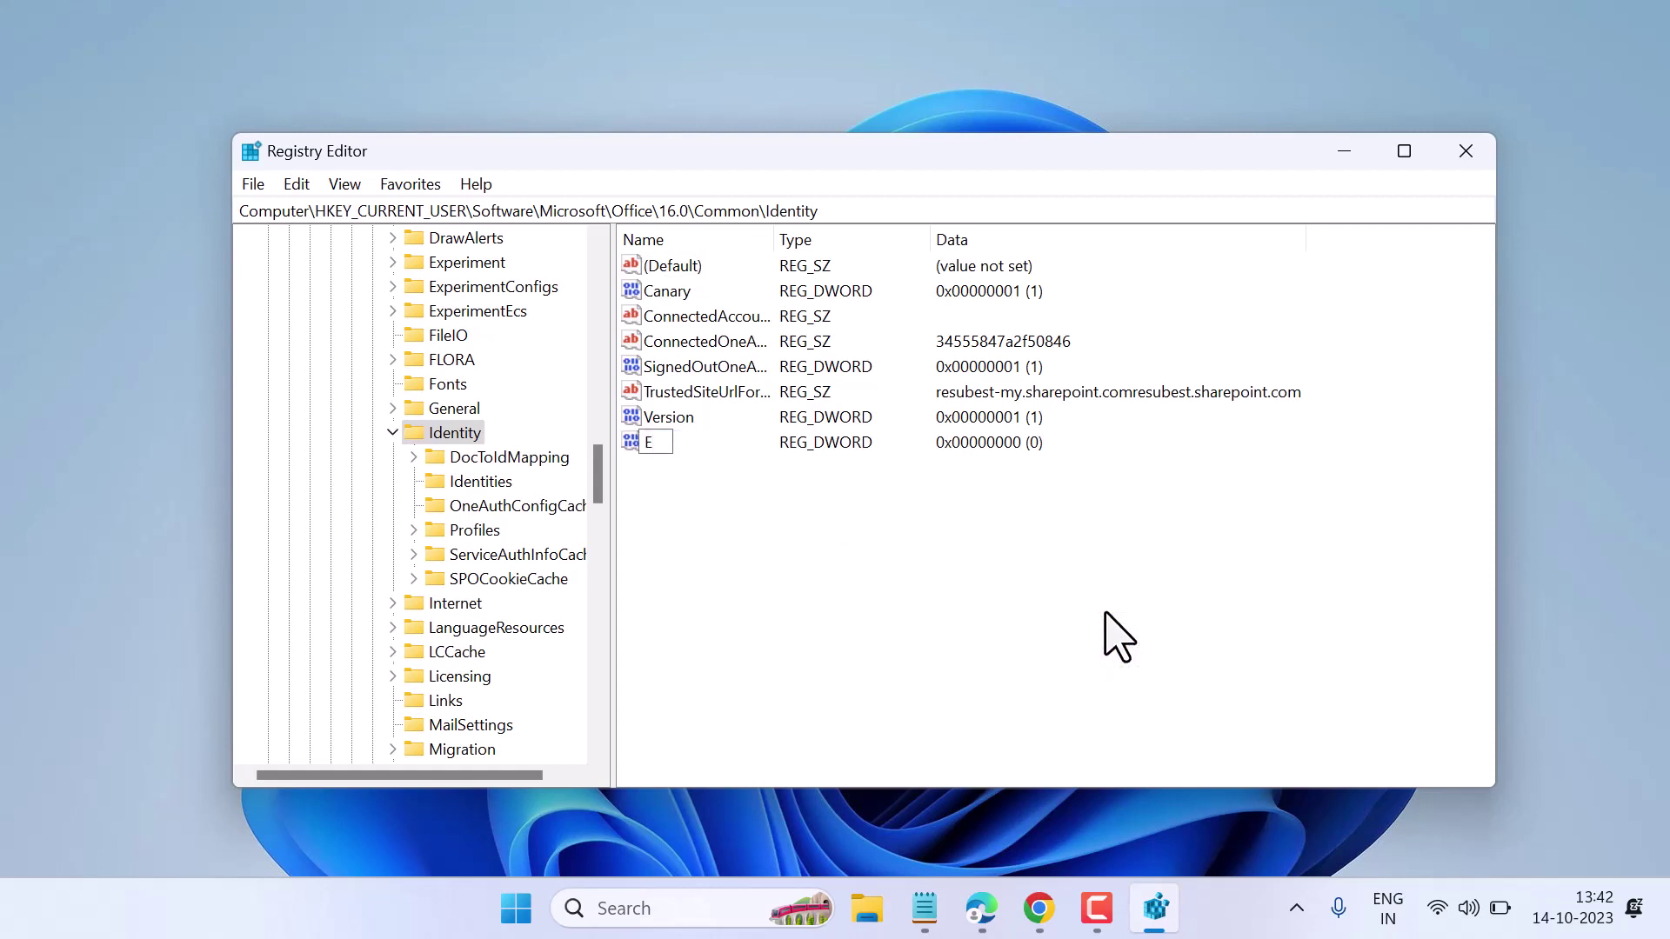
pyautogui.write('nableADAL')
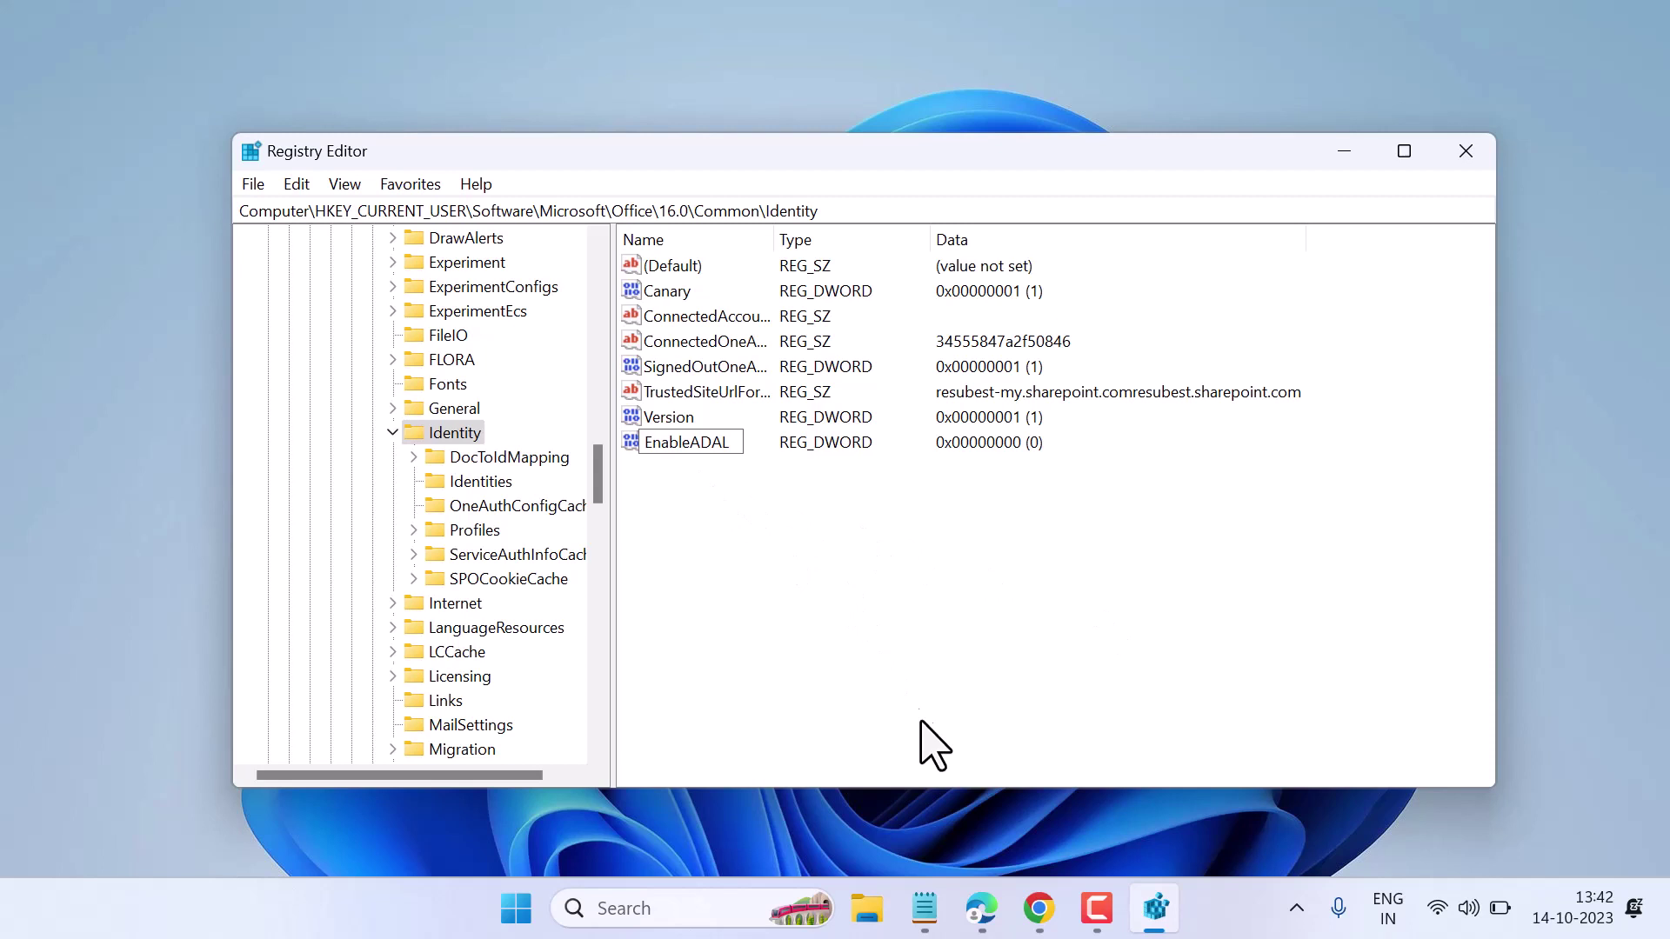
pyautogui.press('Return')
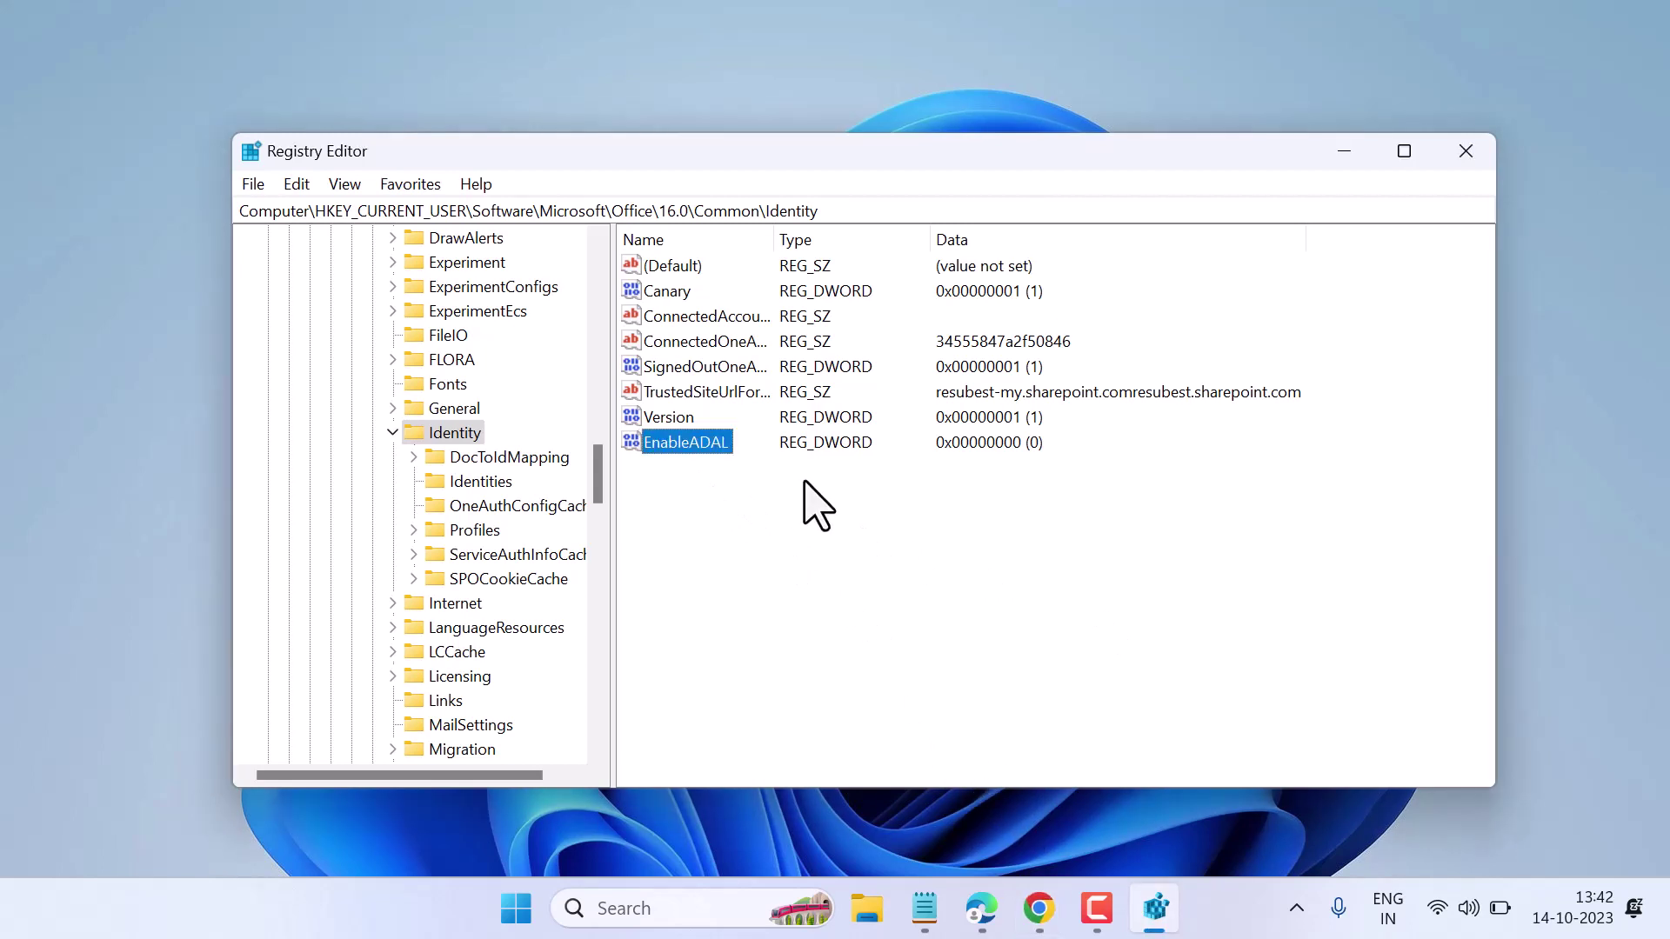
pyautogui.doubleClick(671, 449)
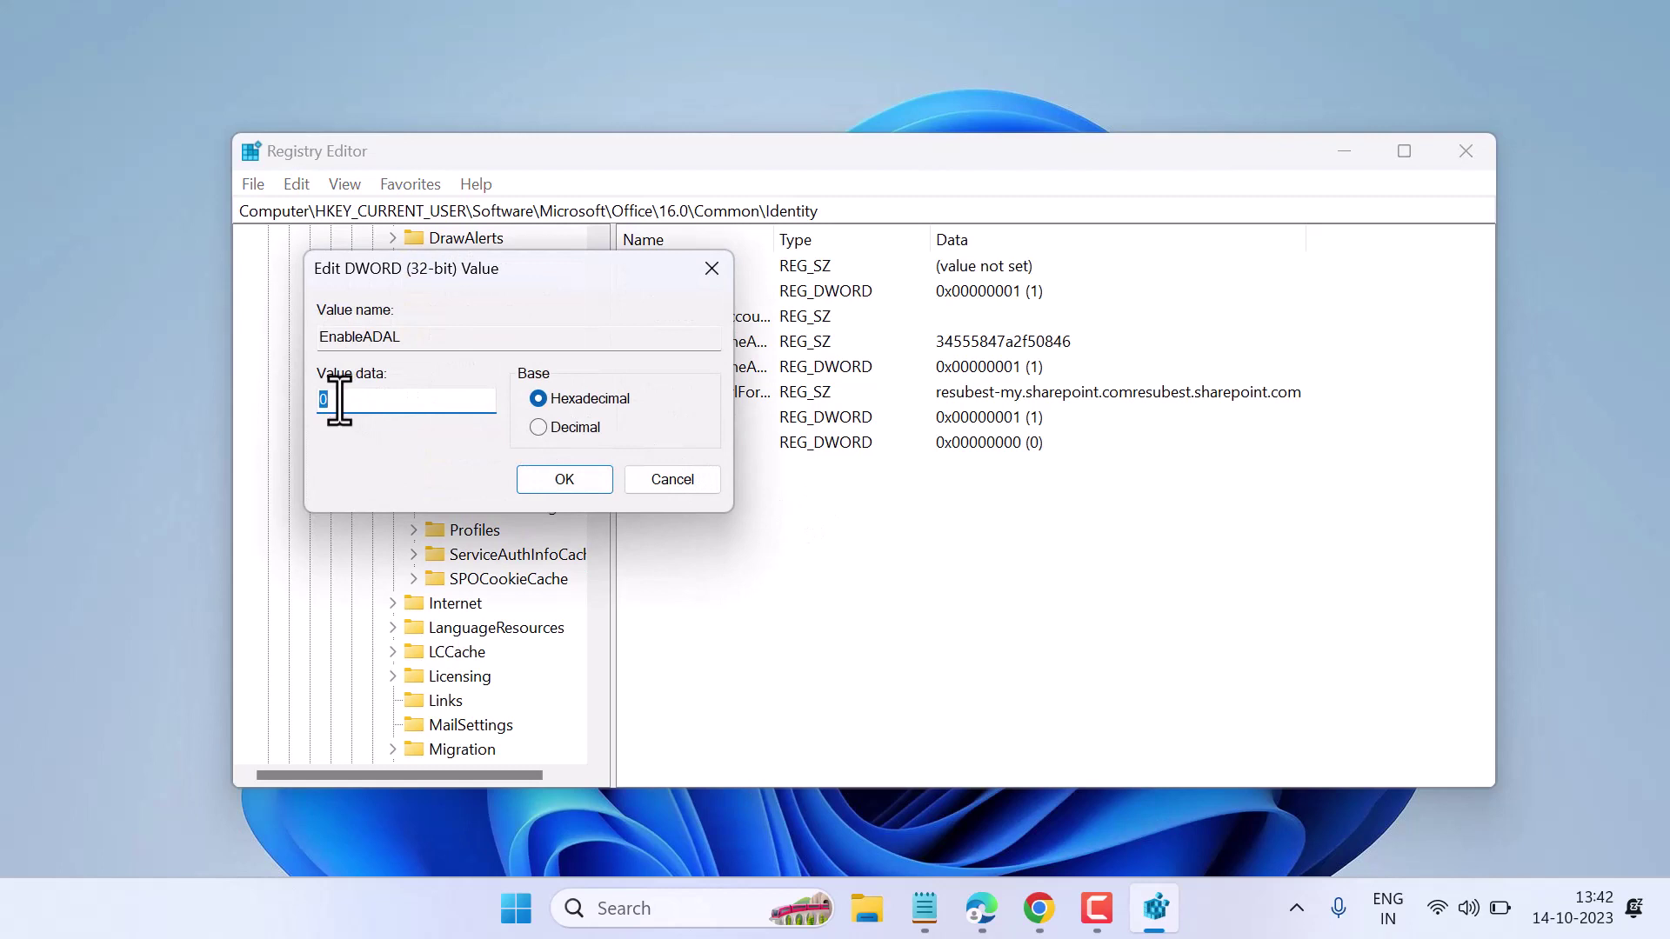
pyautogui.click(563, 480)
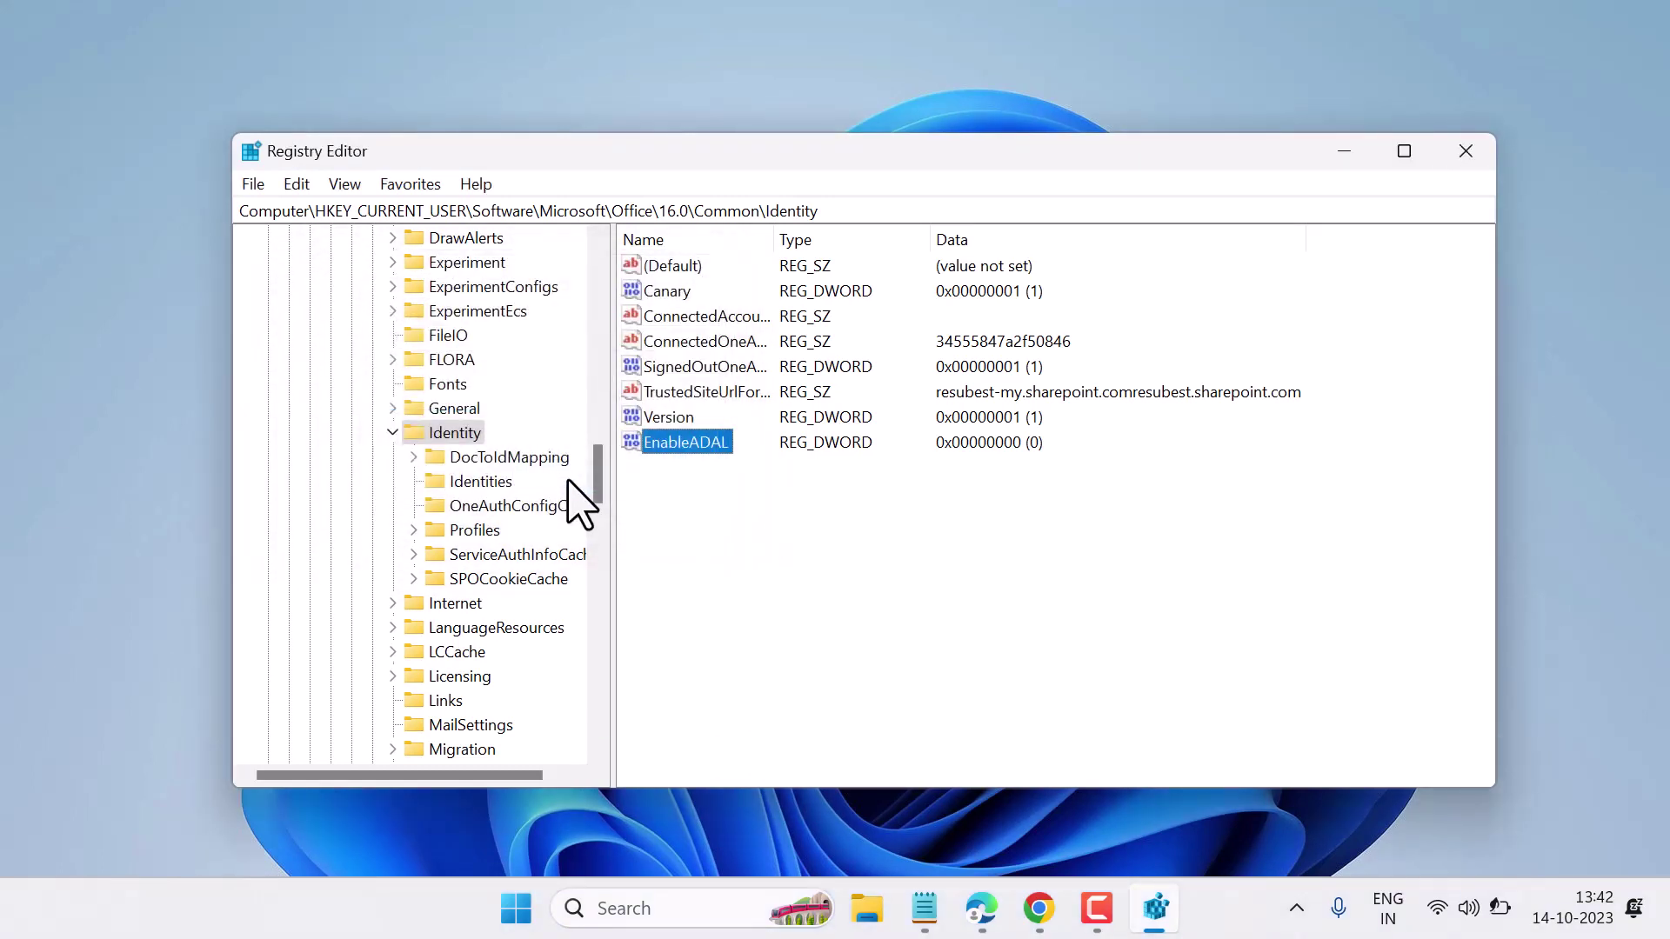
# Step: Create another DWORD (32-bit) value beside EnableADAL and name it DisableADALaptopWAMOverride
pyautogui.rightClick(831, 520)
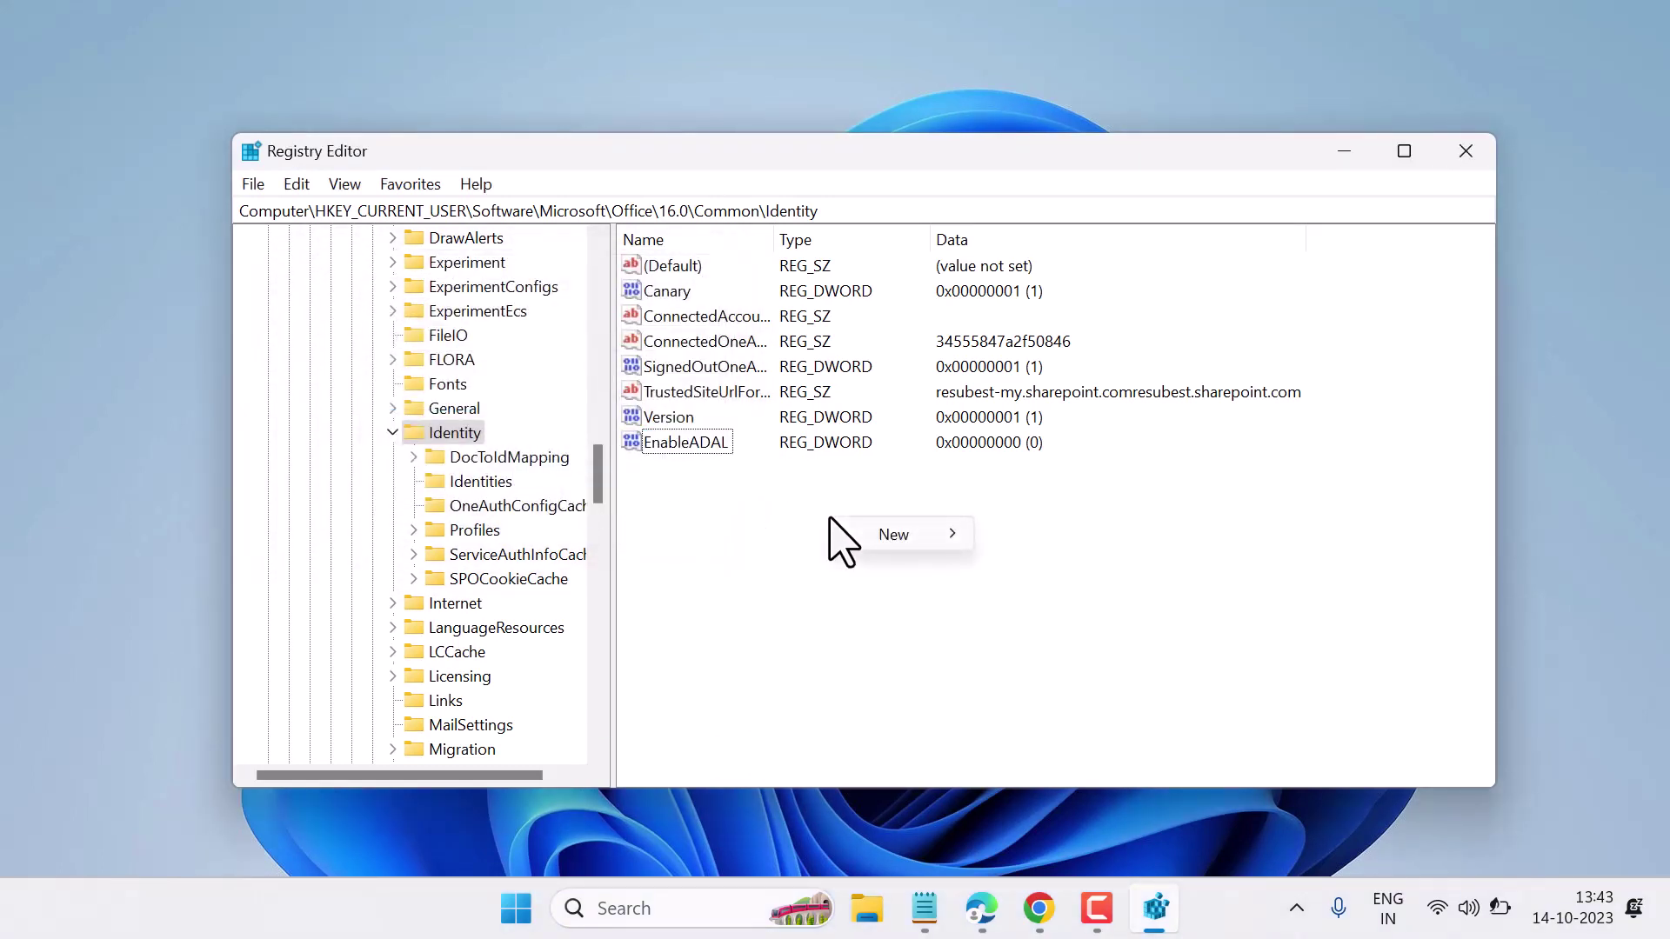
pyautogui.moveTo(879, 541)
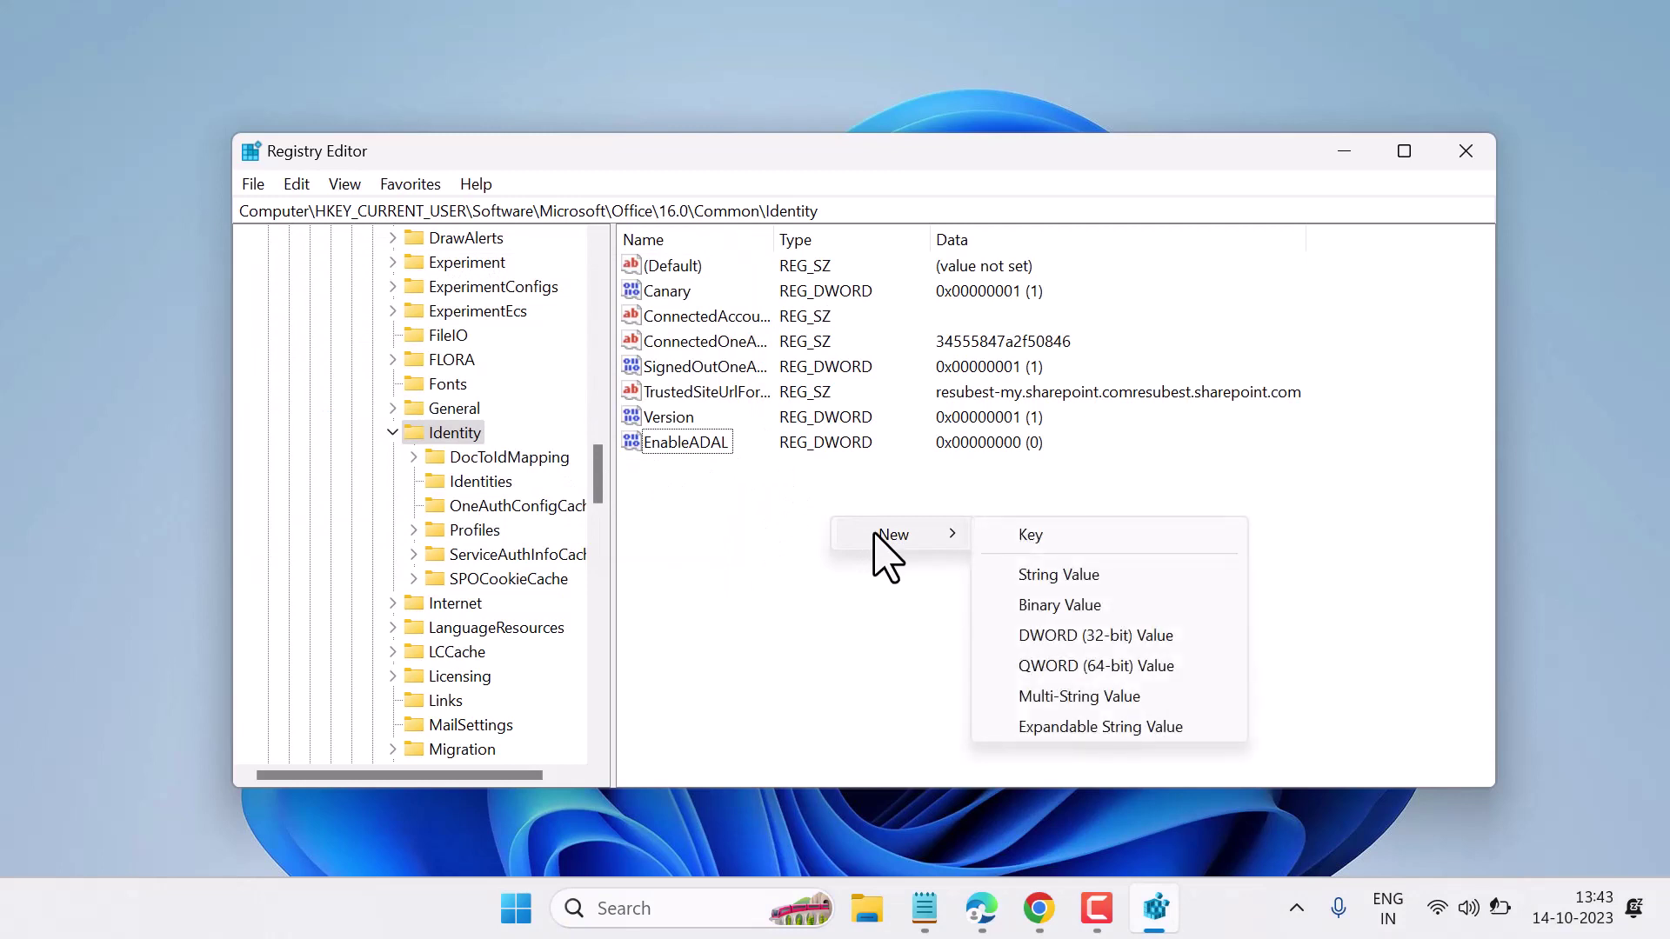
pyautogui.click(1062, 638)
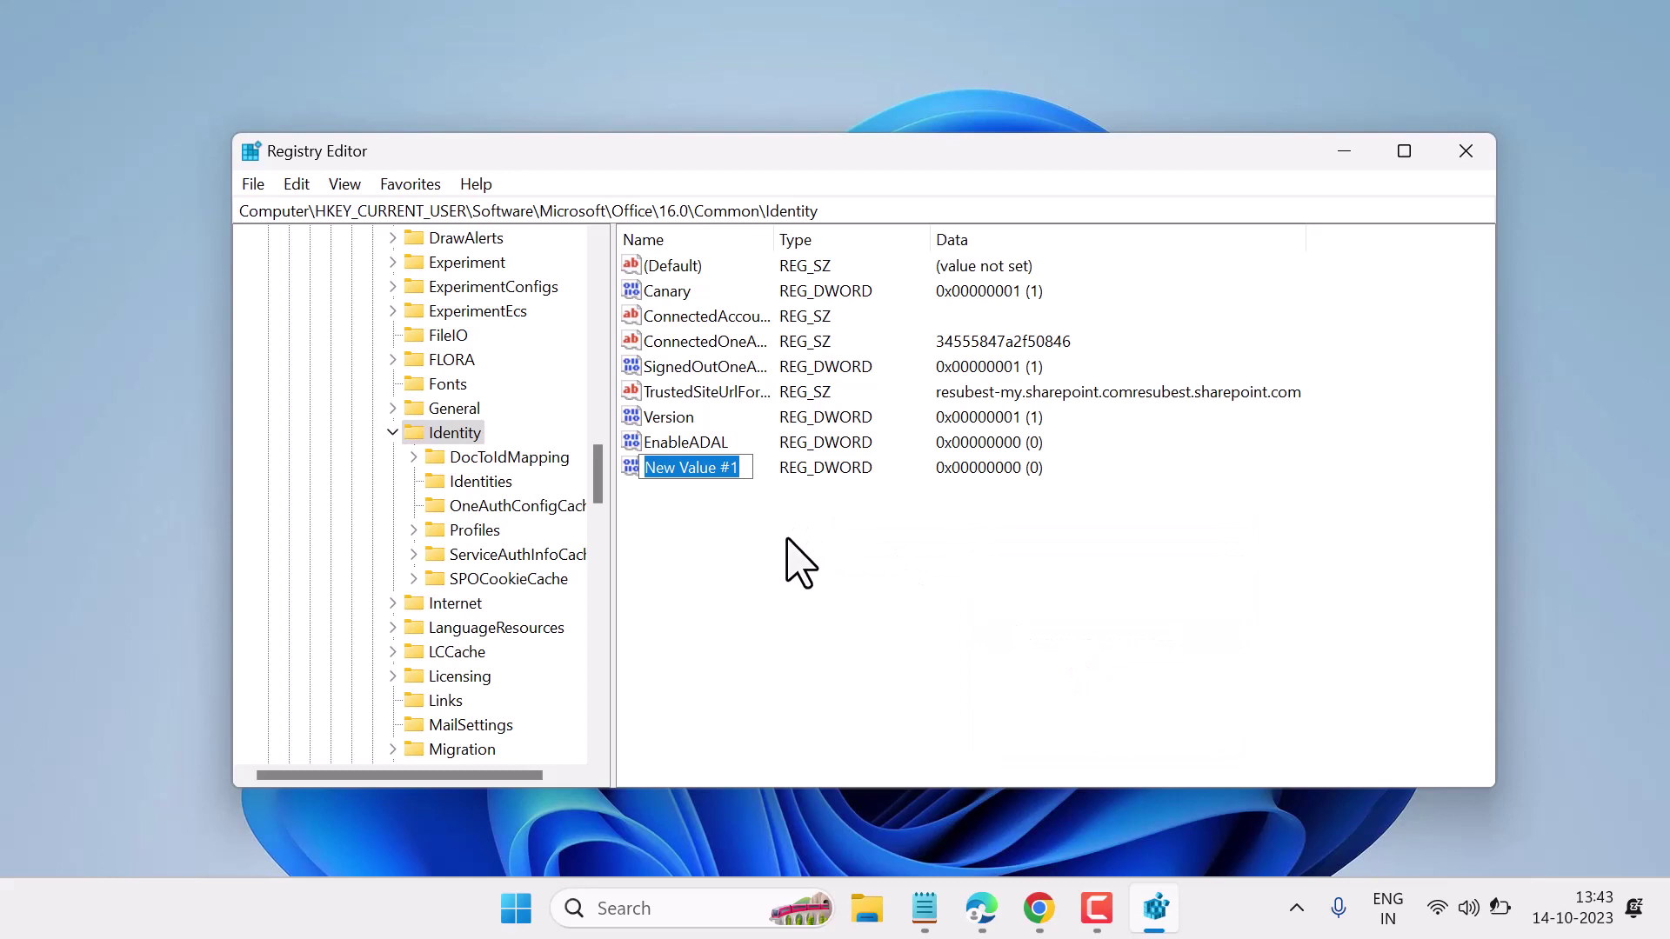
pyautogui.write('Sd')
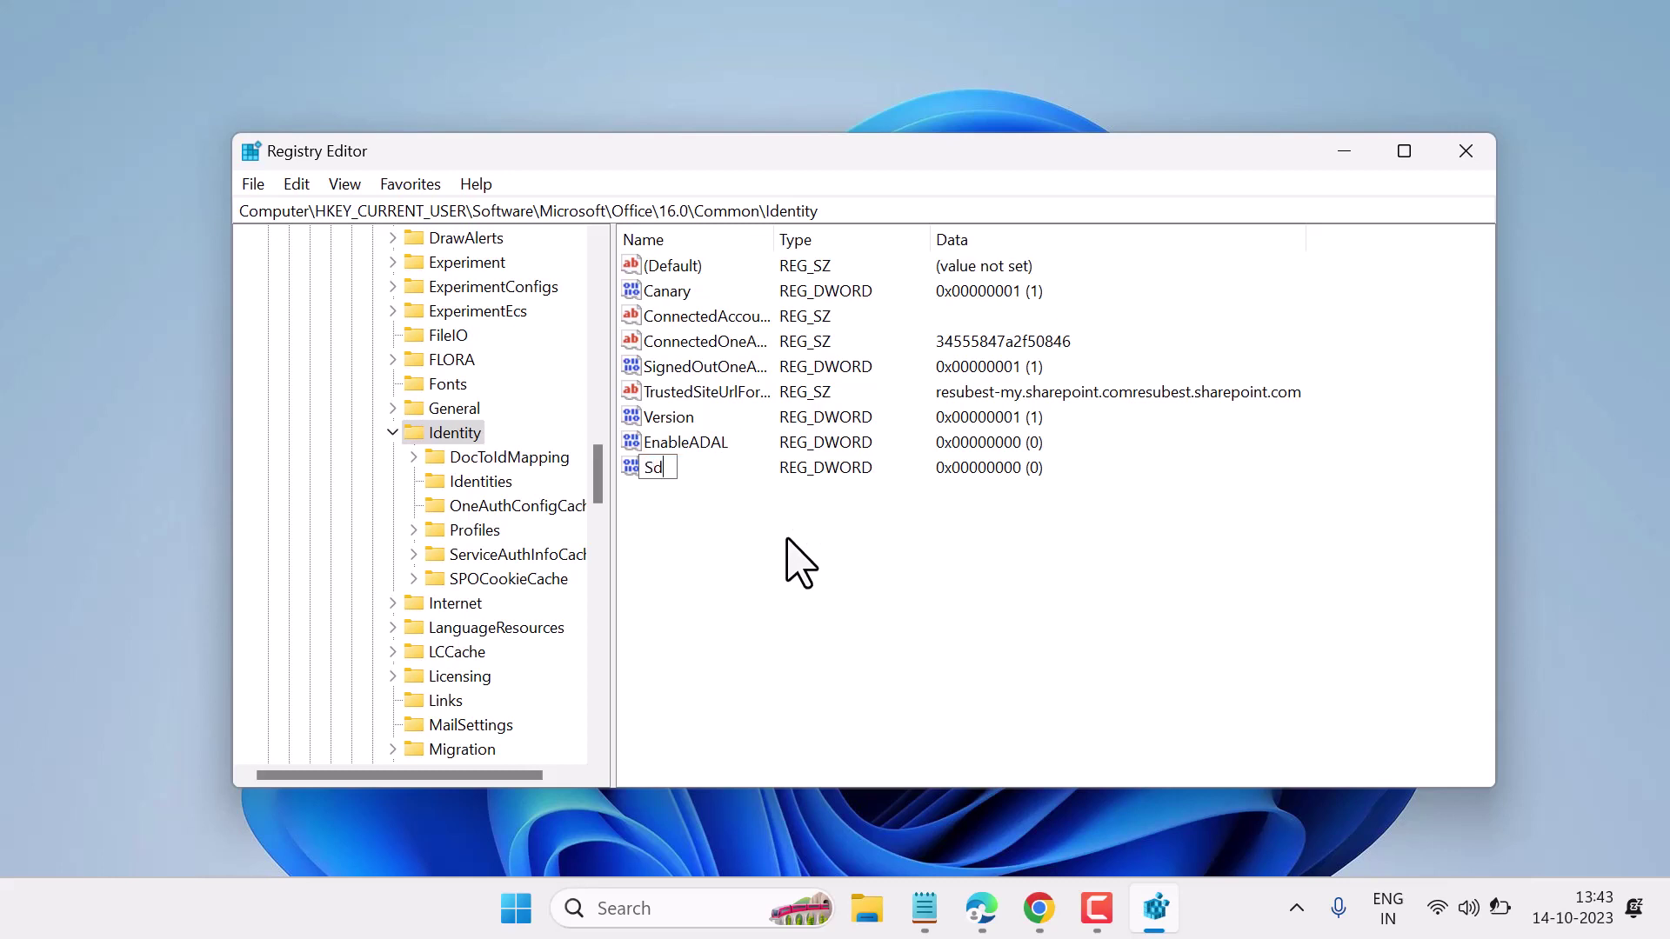
pyautogui.press('BackSpace')
pyautogui.press('BackSpace')
pyautogui.write('DisableADA')
pyautogui.write('Lap')
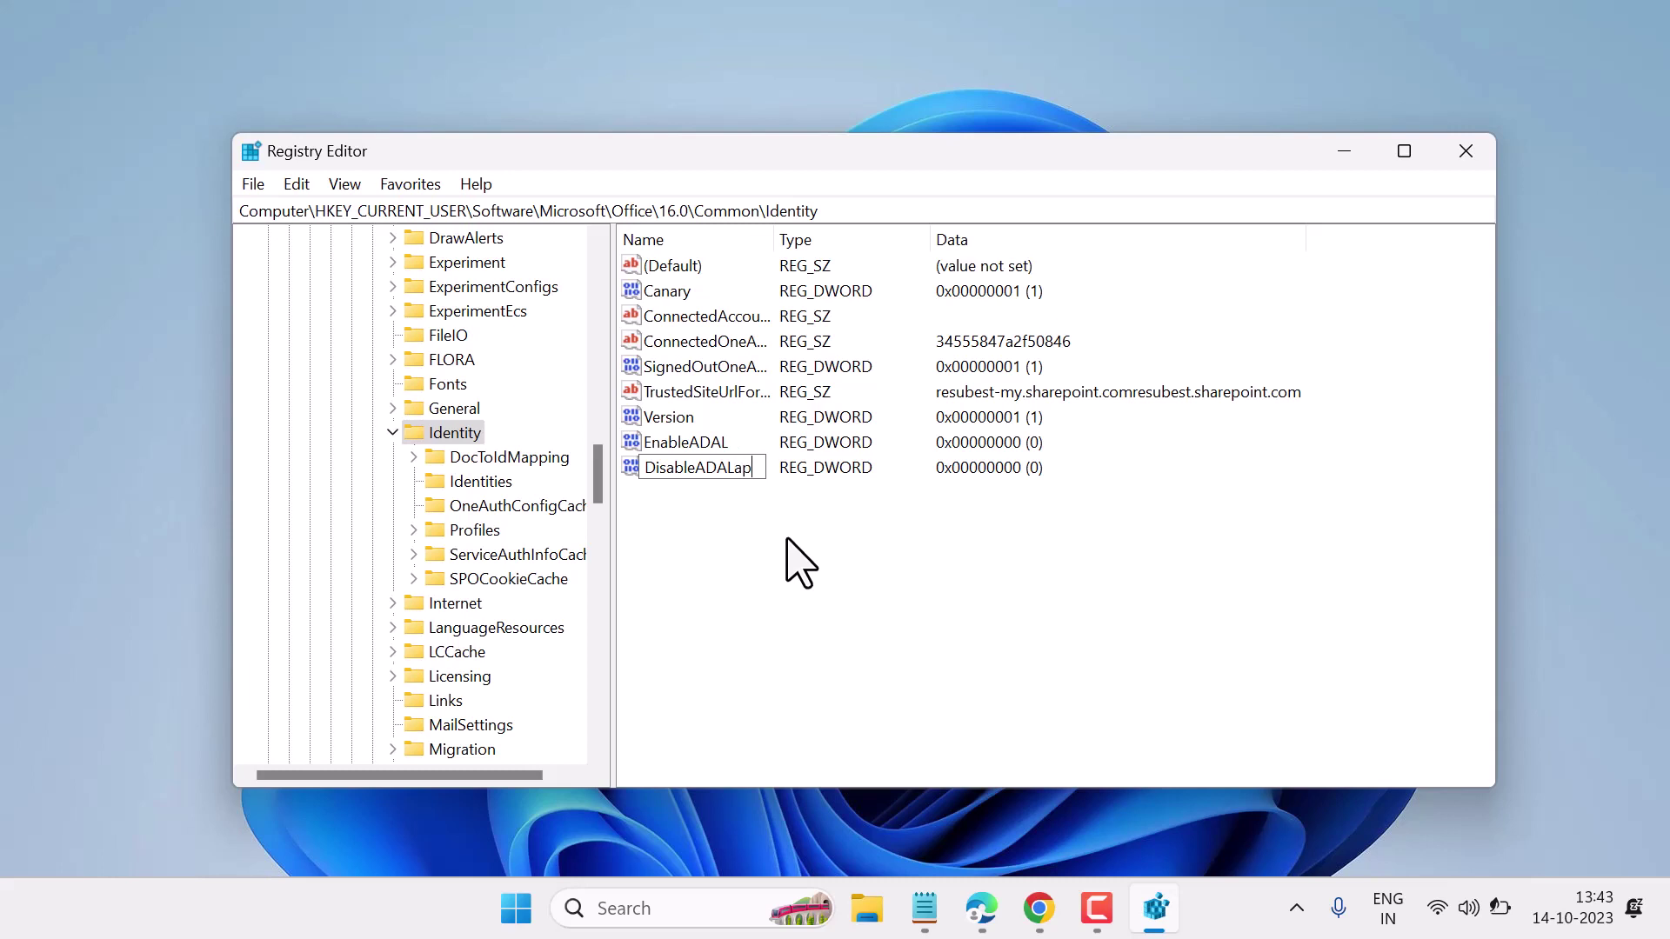
pyautogui.write('topWAMO')
pyautogui.write('verride')
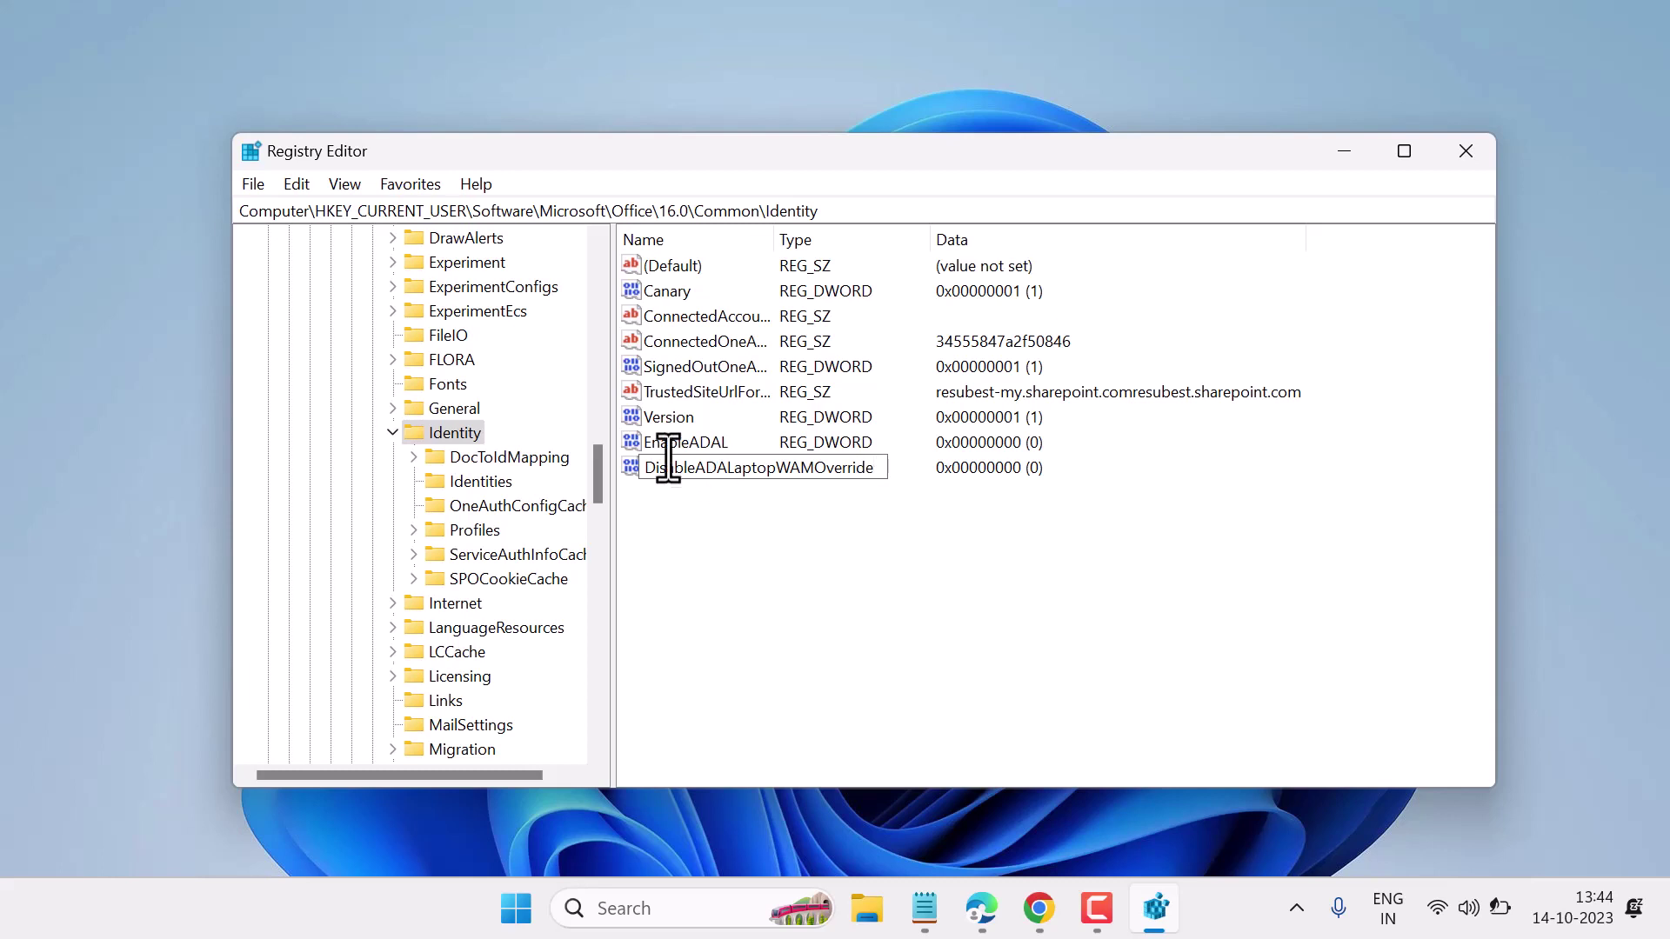
pyautogui.moveTo(645, 468); pyautogui.dragTo(872, 470)
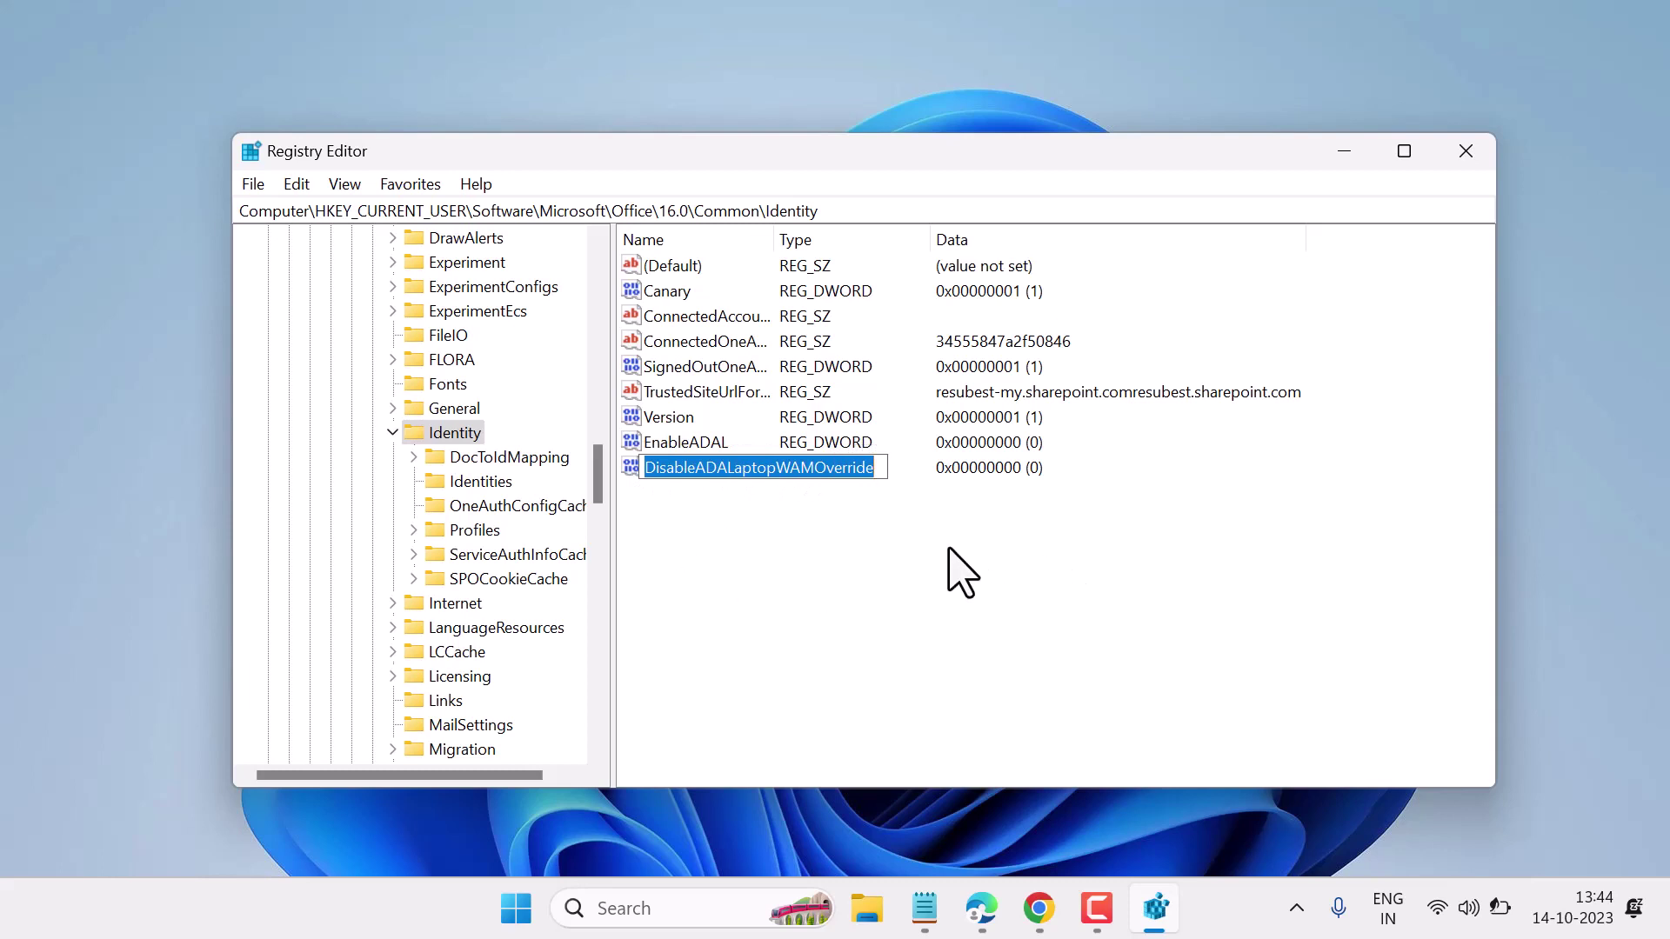
pyautogui.press('Return')
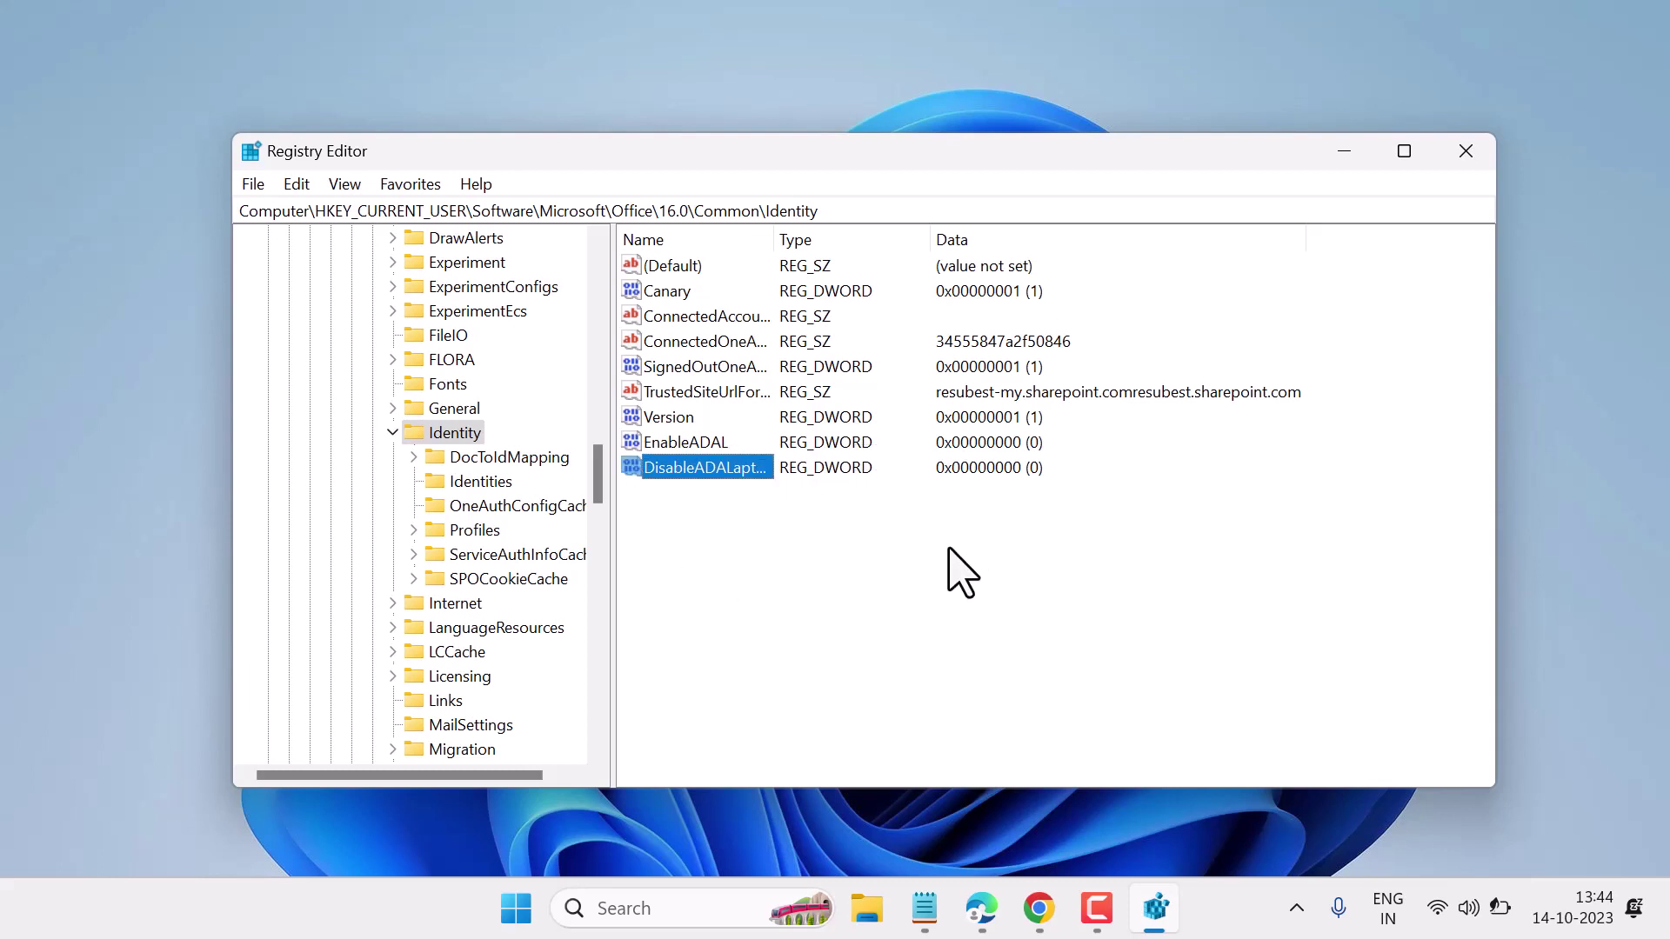
# Step: Modify DisableADALaptopWAMOverride and enter 1 as its value data
pyautogui.rightClick(735, 472)
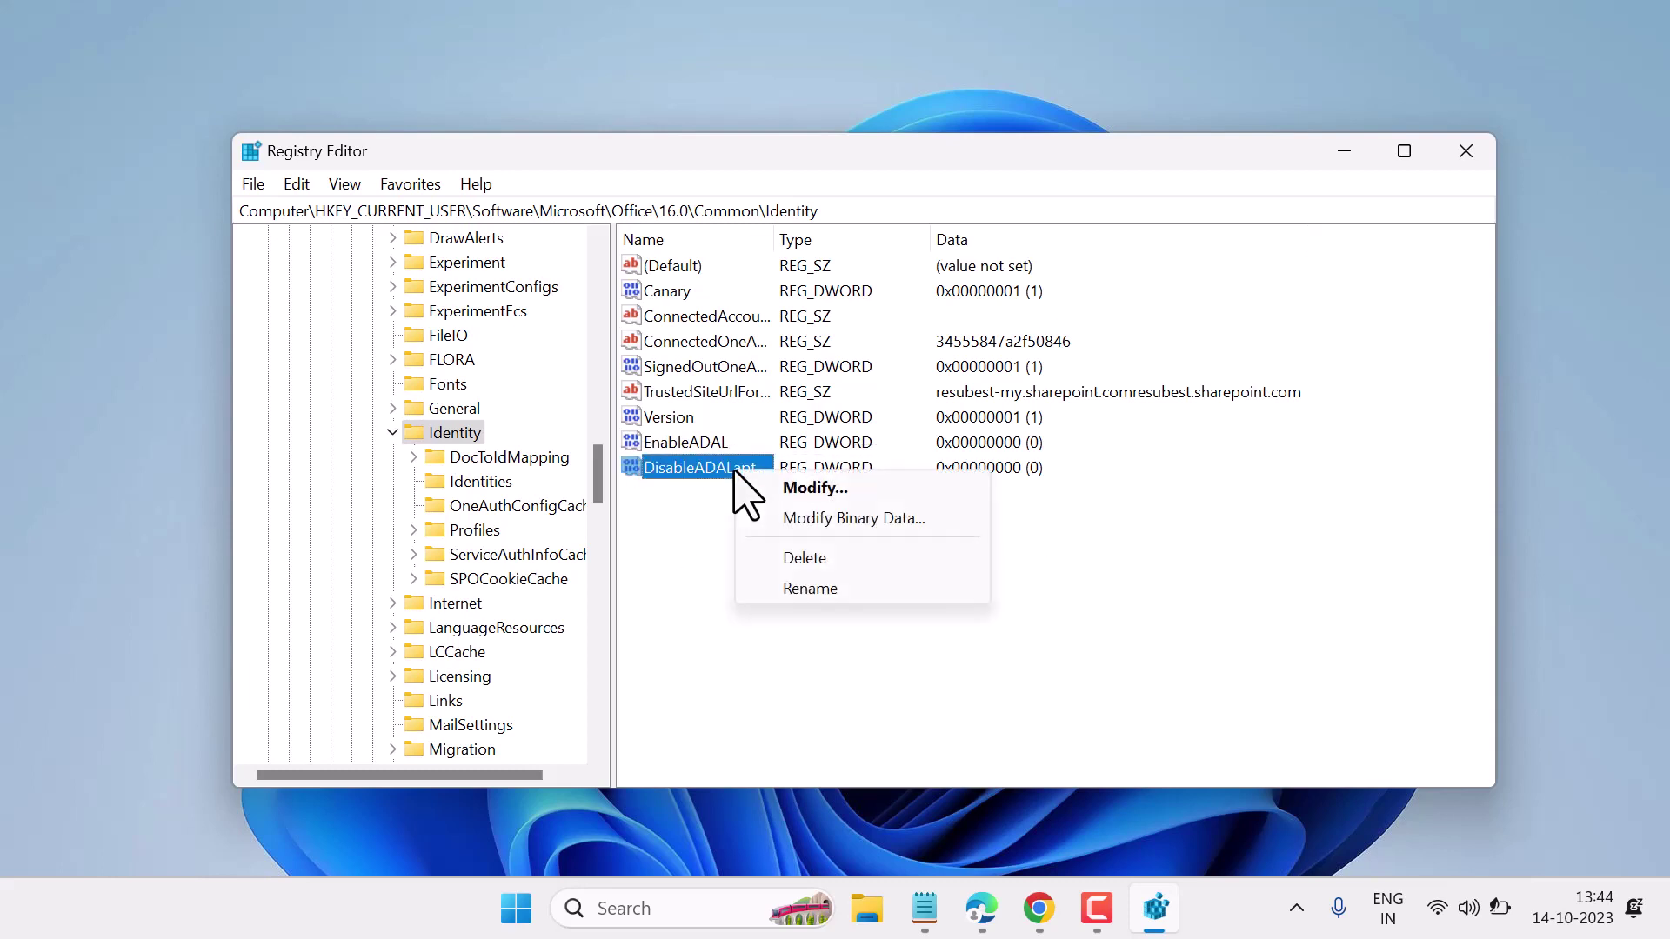
pyautogui.click(802, 488)
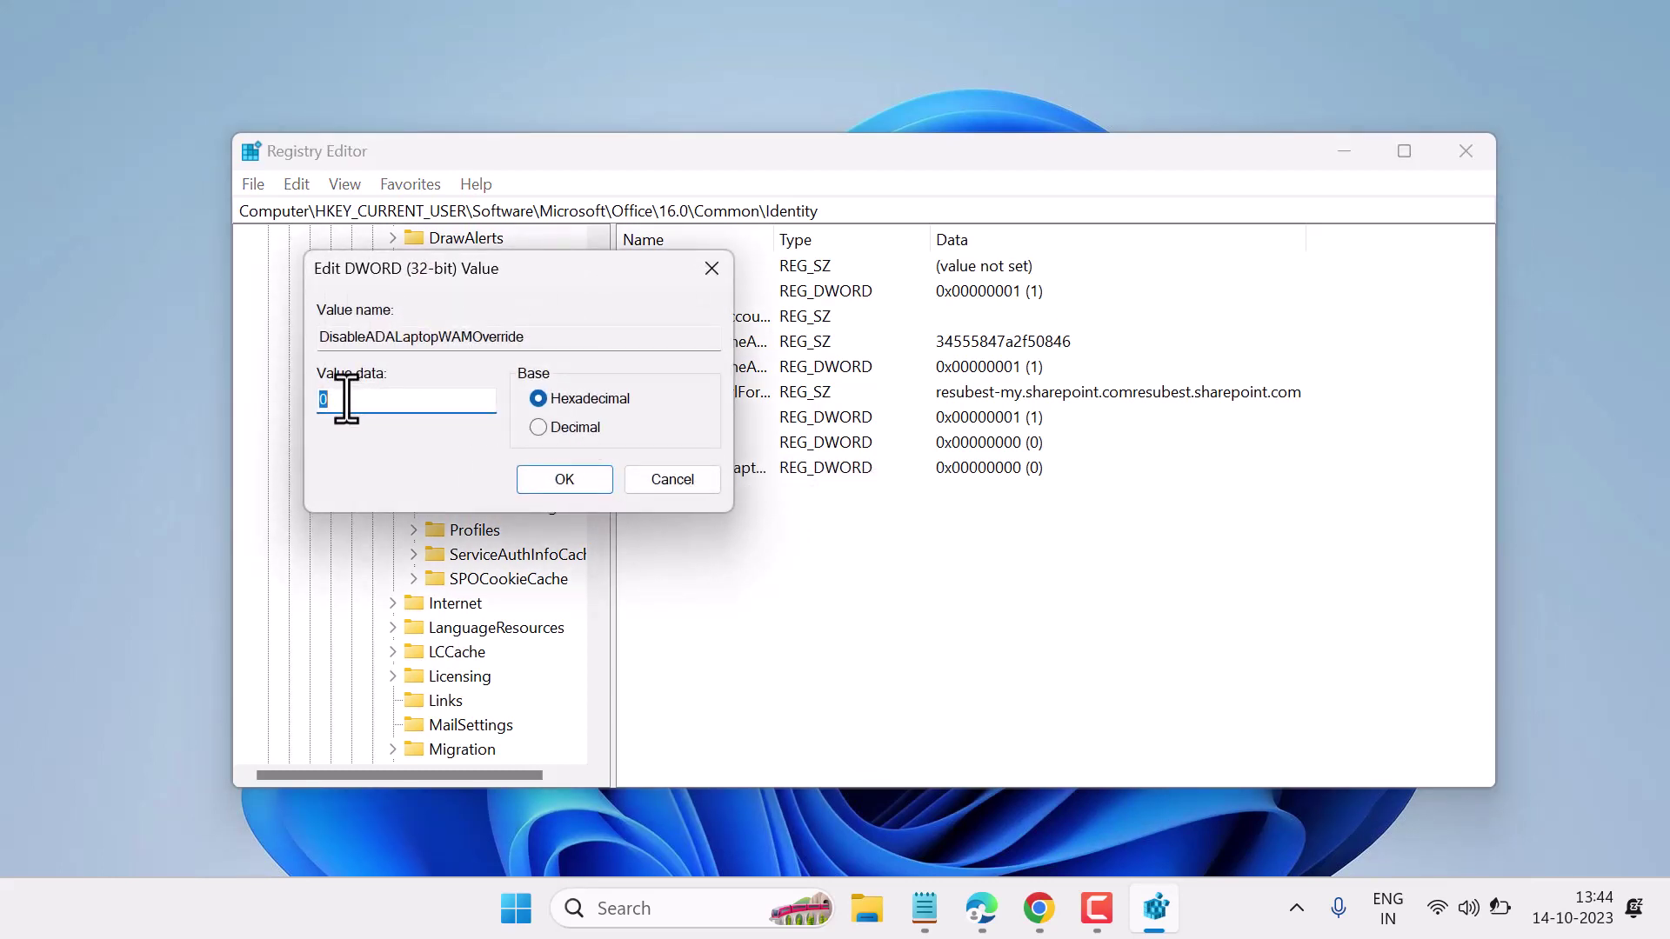
pyautogui.write('1')
pyautogui.click(565, 480)
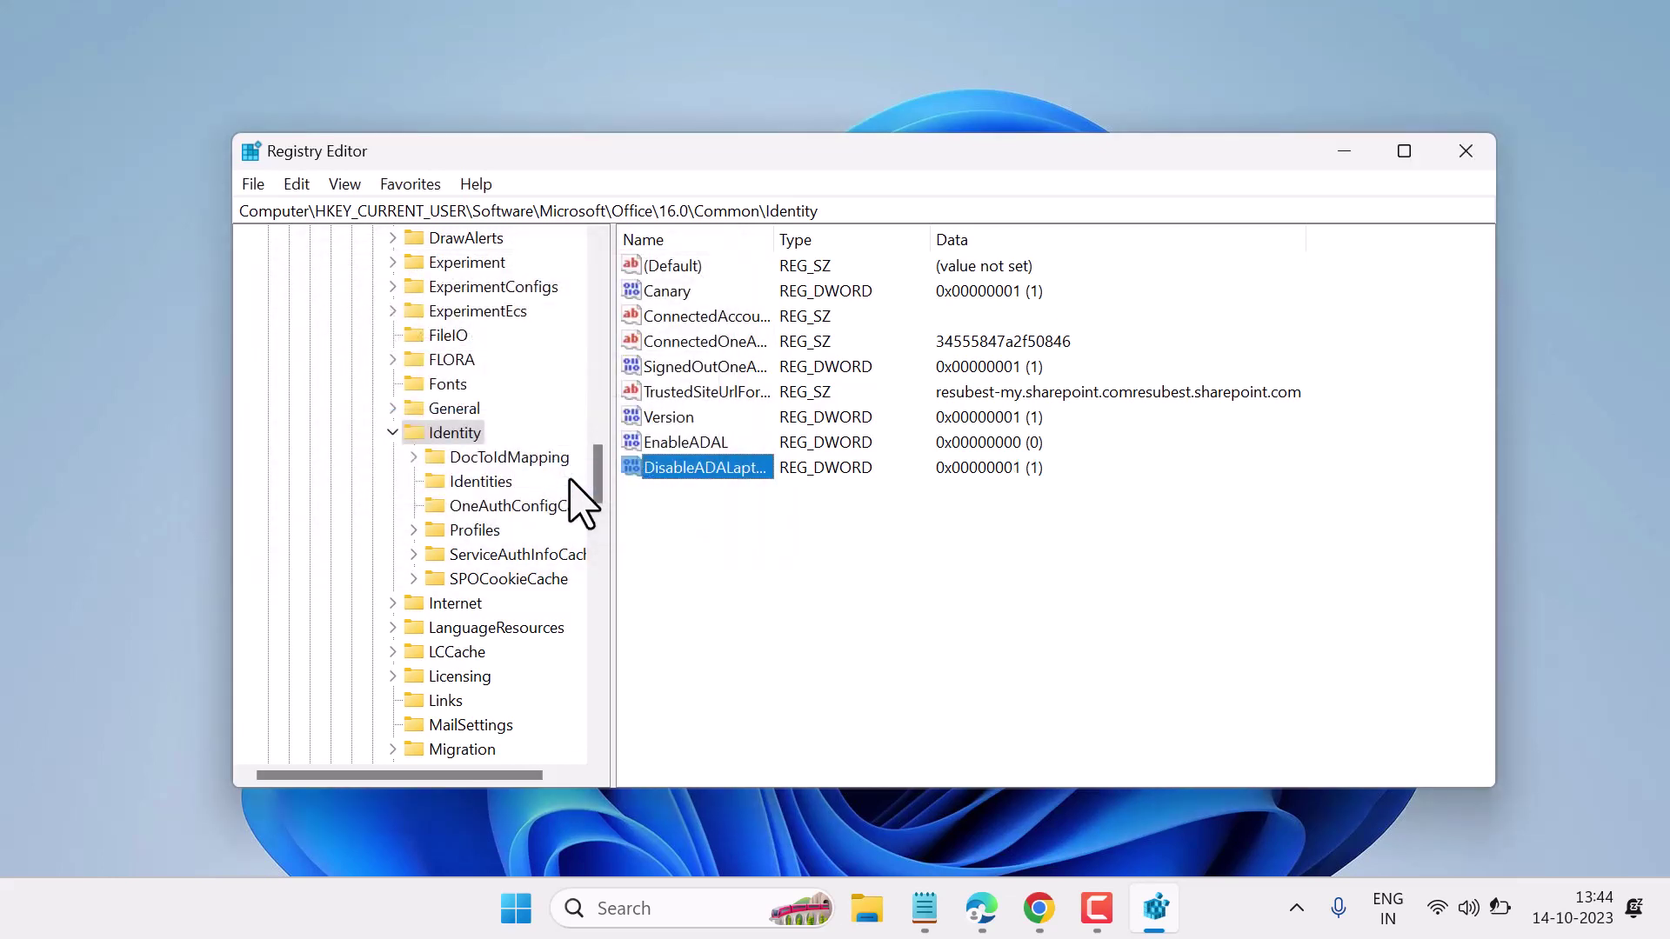
# Step: Collapse Identity, Common, 16.0, Office, Microsoft, Software and HKEY_CURRENT_USER to Computer, then close Registry Editor
pyautogui.click(393, 433)
pyautogui.scroll(3, 470, 481)
pyautogui.scroll(4, 470, 481)
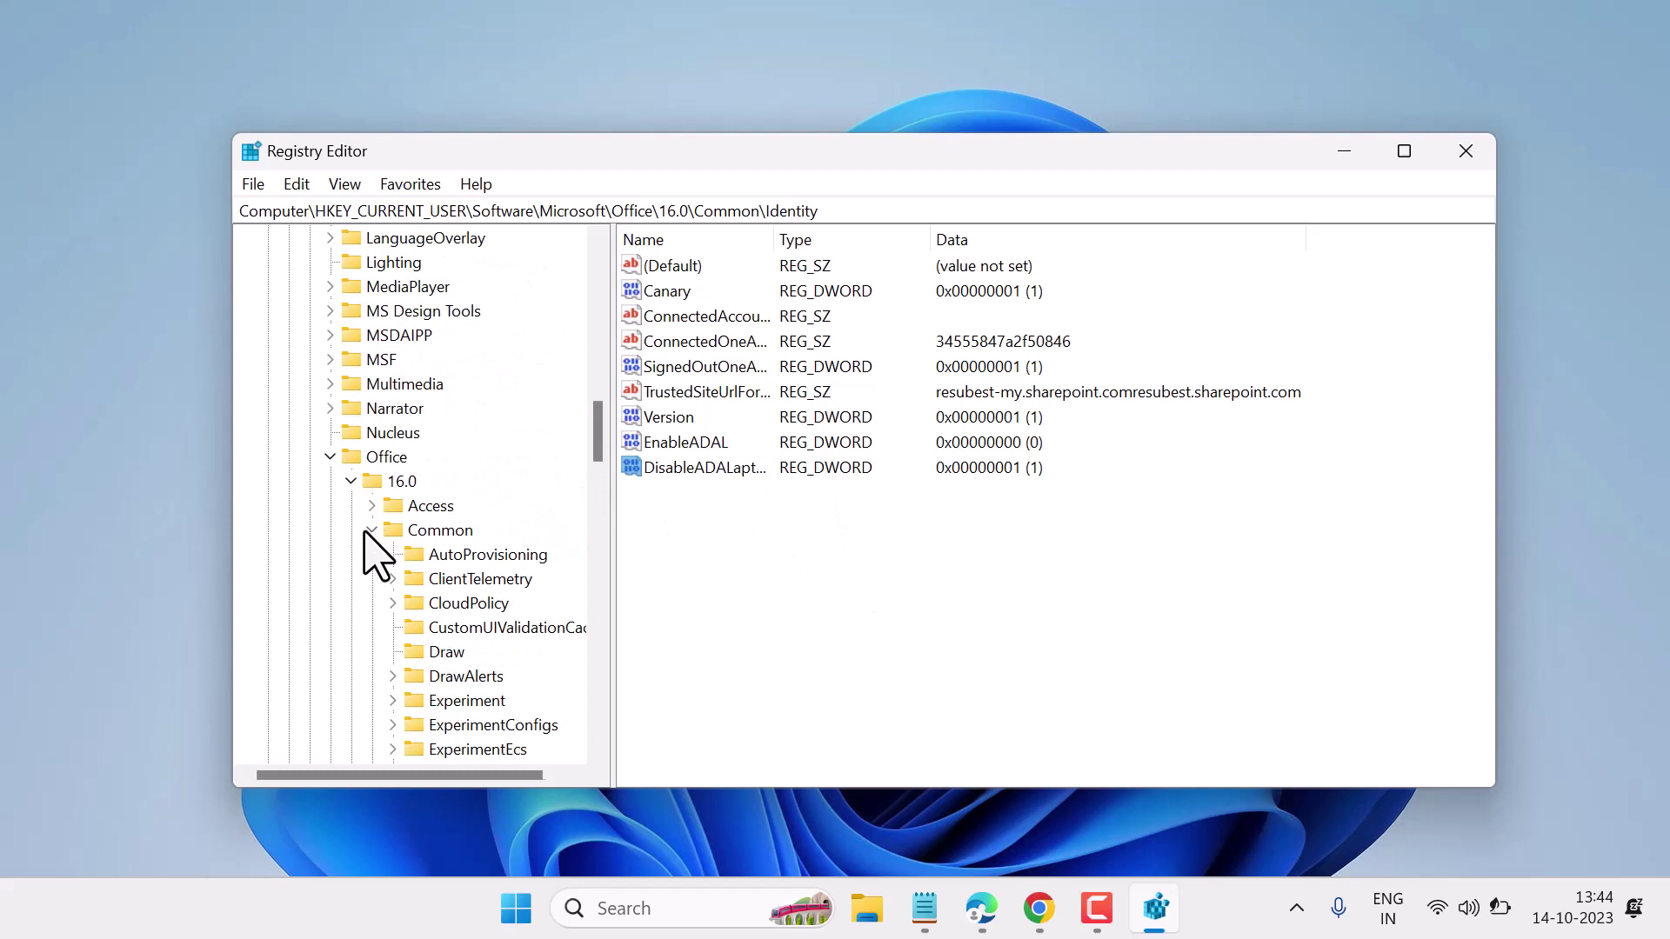
pyautogui.click(372, 532)
pyautogui.click(353, 478)
pyautogui.click(330, 457)
pyautogui.scroll(15, 485, 492)
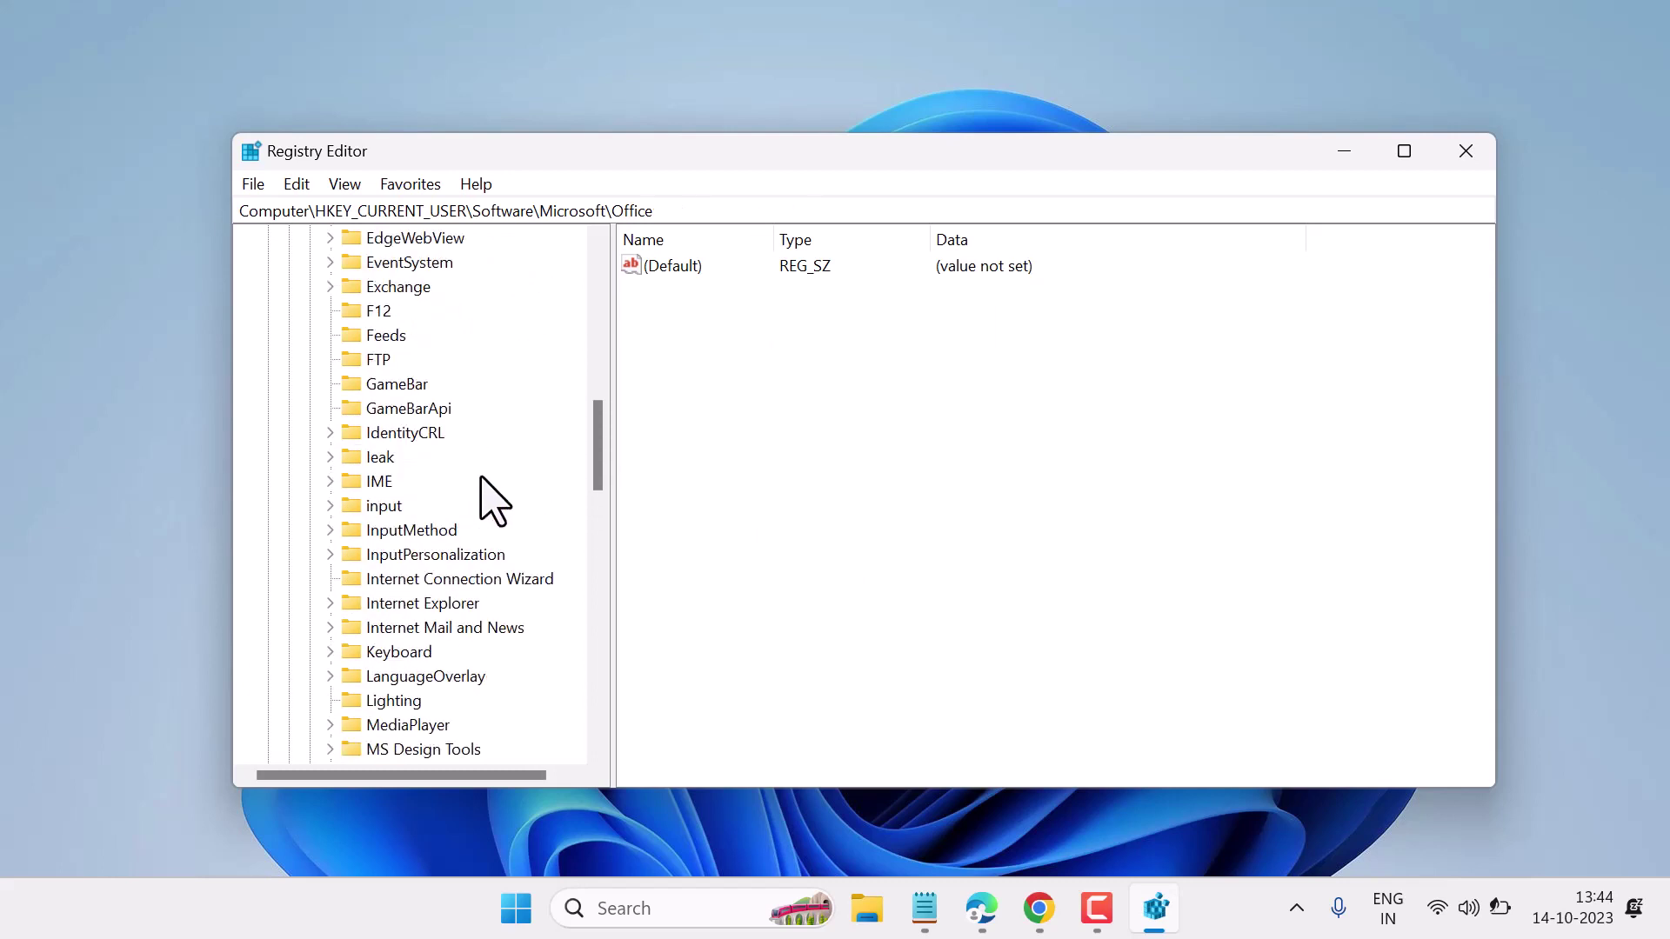
pyautogui.click(310, 676)
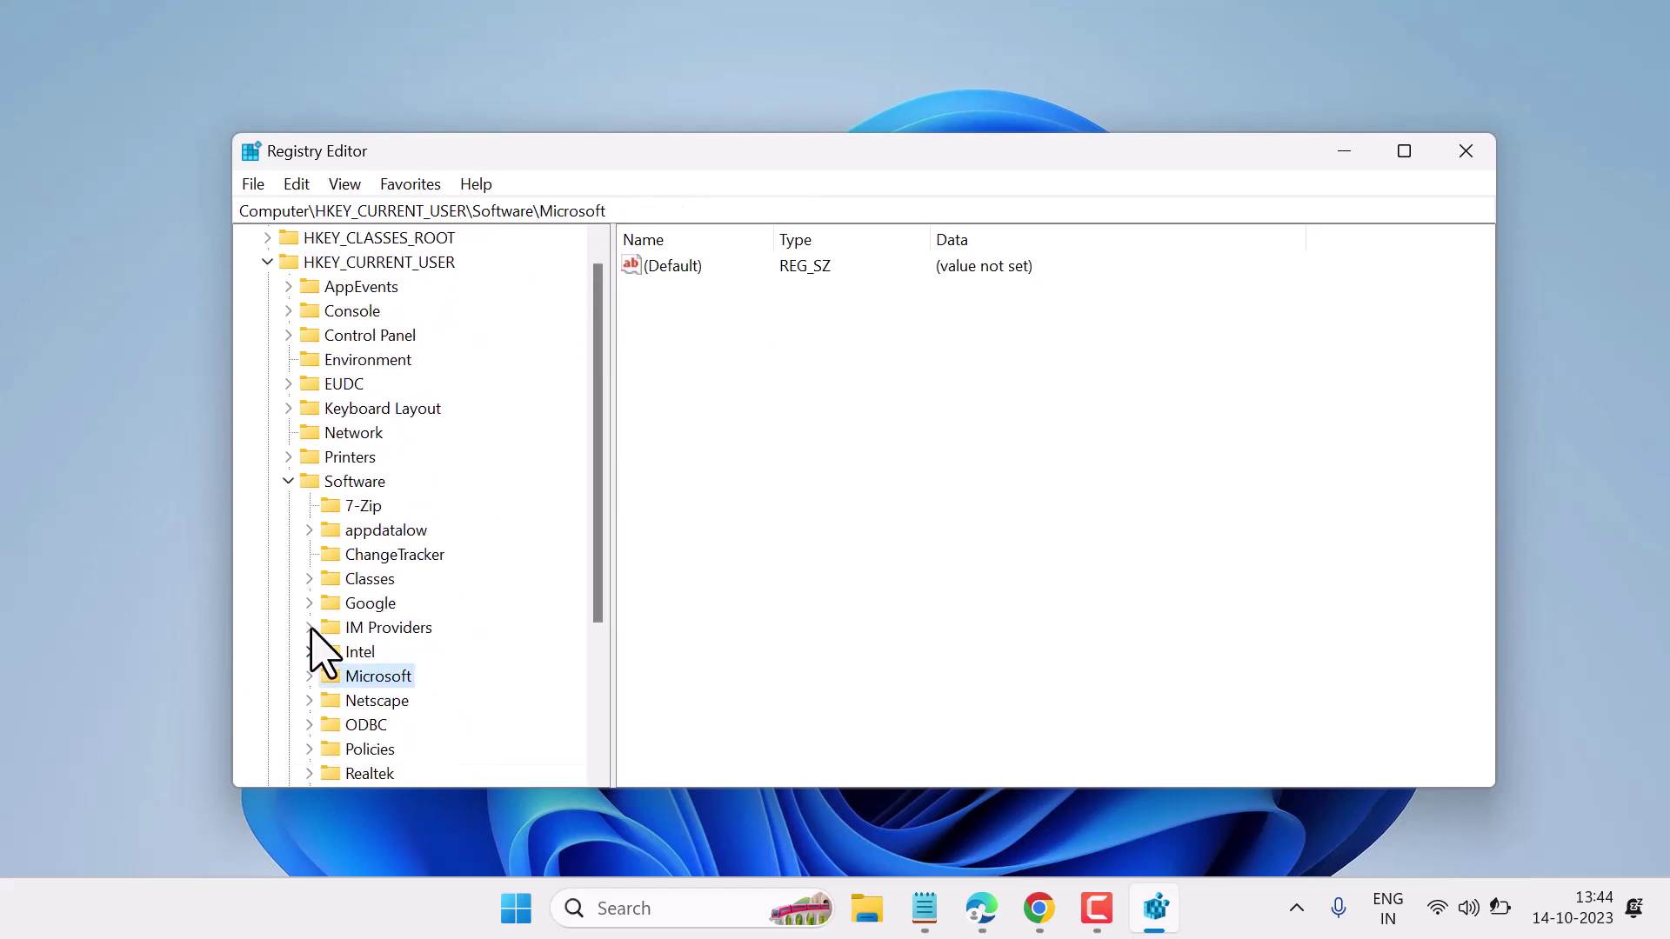
pyautogui.click(288, 481)
pyautogui.click(267, 286)
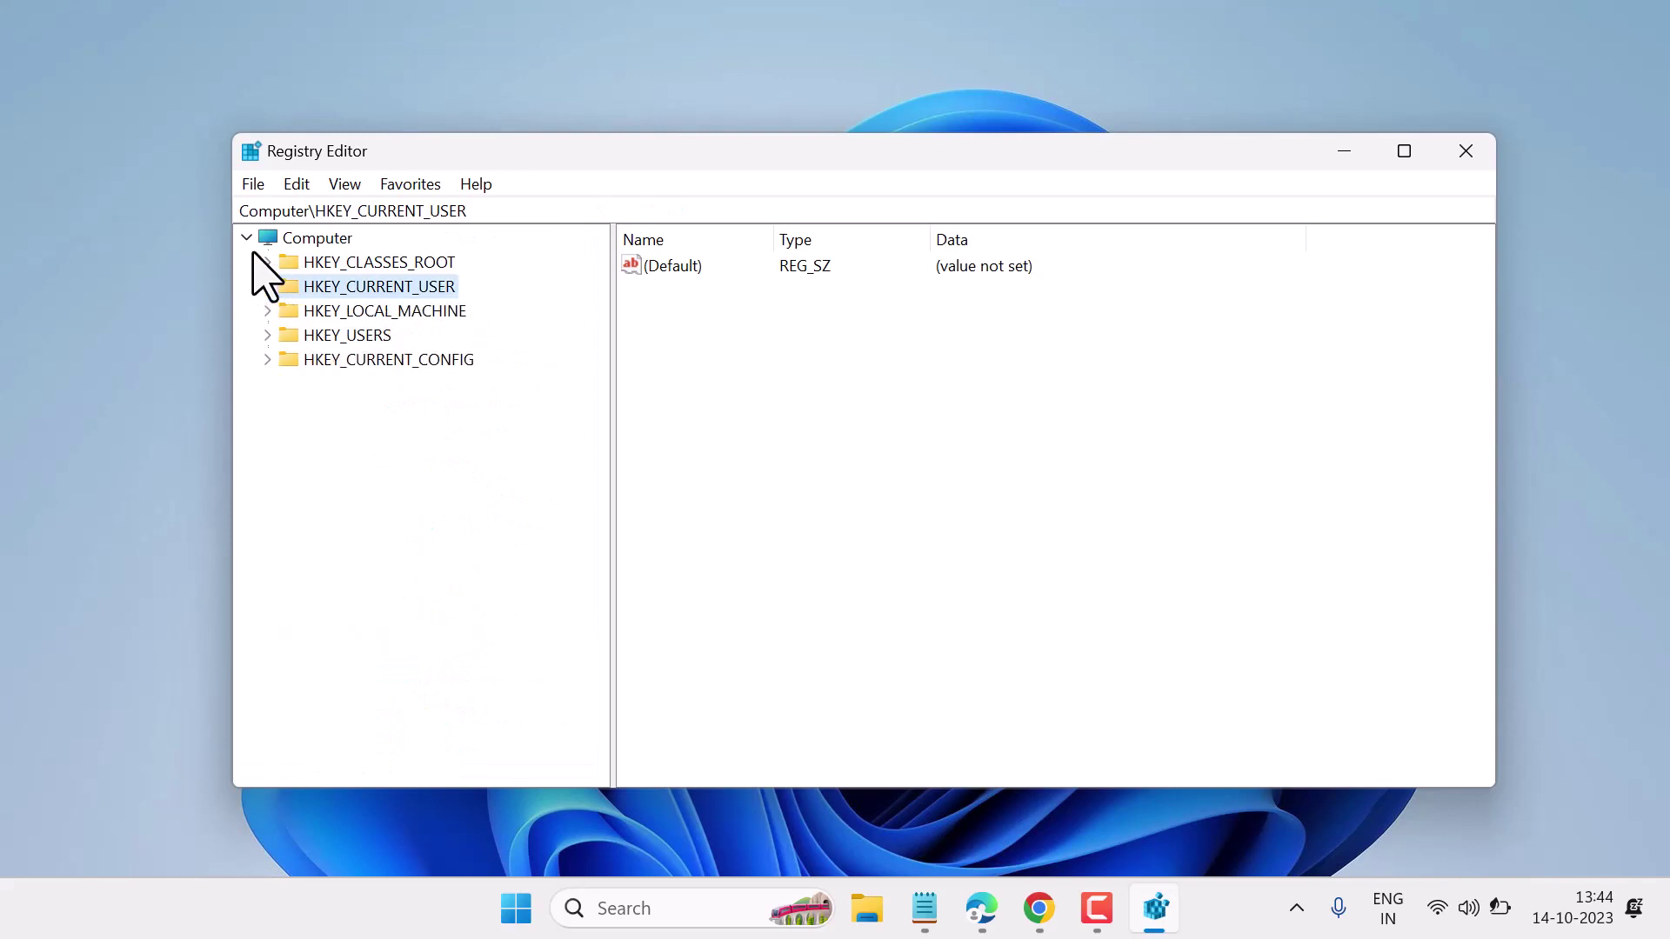
pyautogui.click(247, 238)
pyautogui.click(1470, 158)
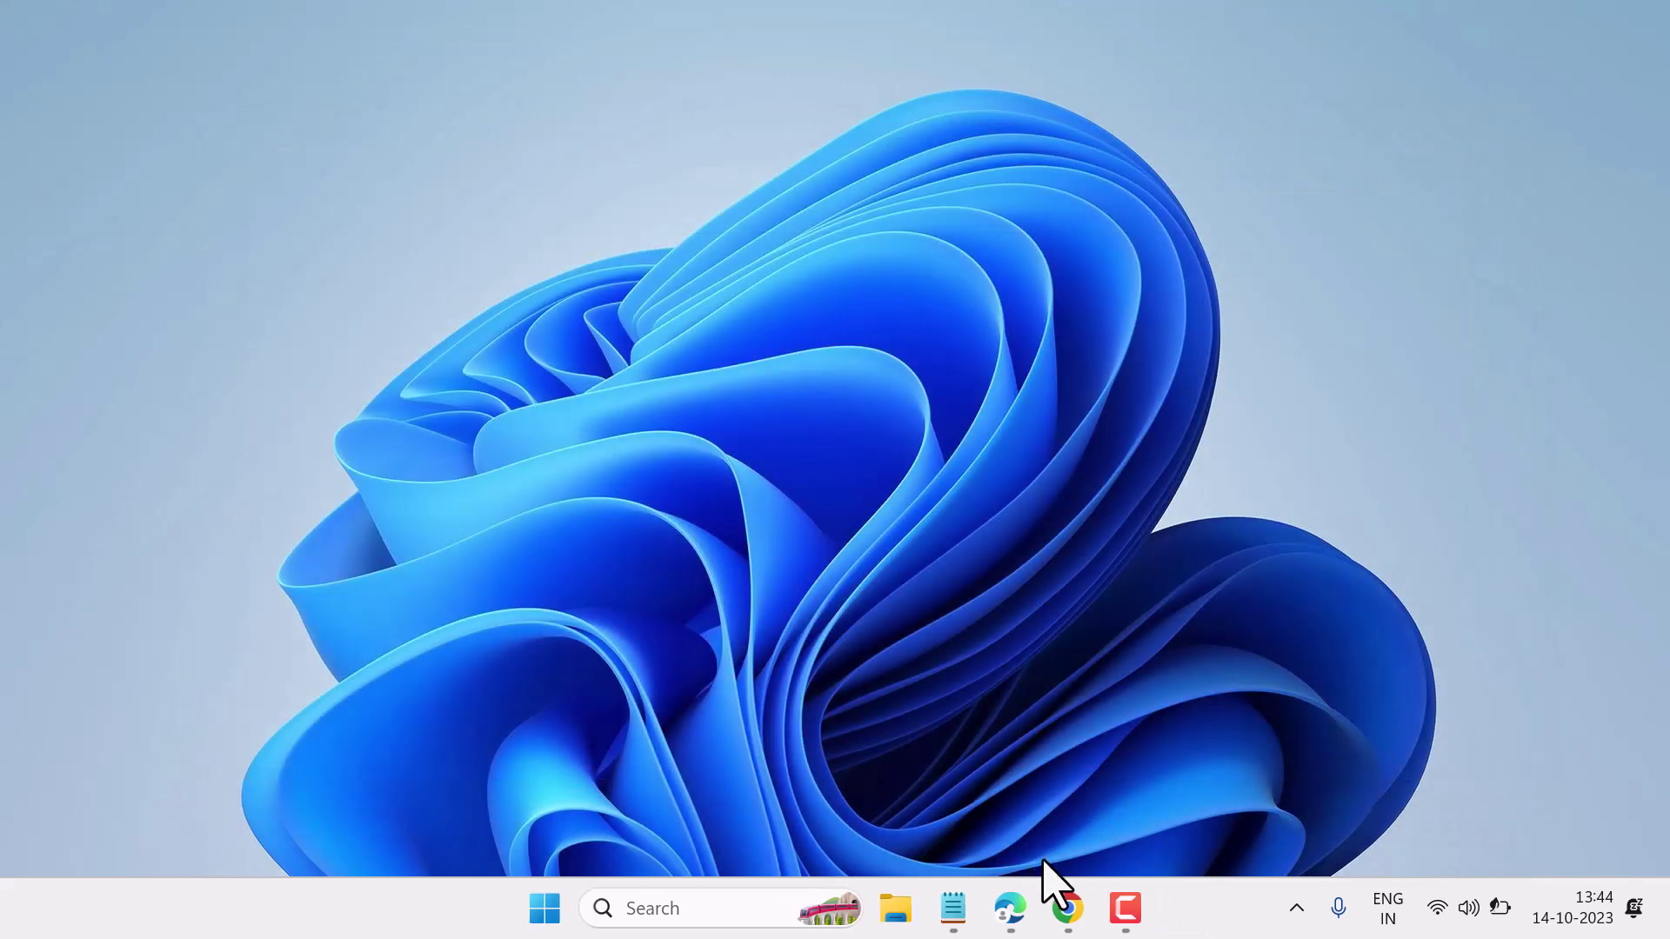
# Step: Restore Notepad from the taskbar and move its window higher on screen
pyautogui.click(954, 908)
pyautogui.moveTo(1228, 529); pyautogui.dragTo(1207, 392)
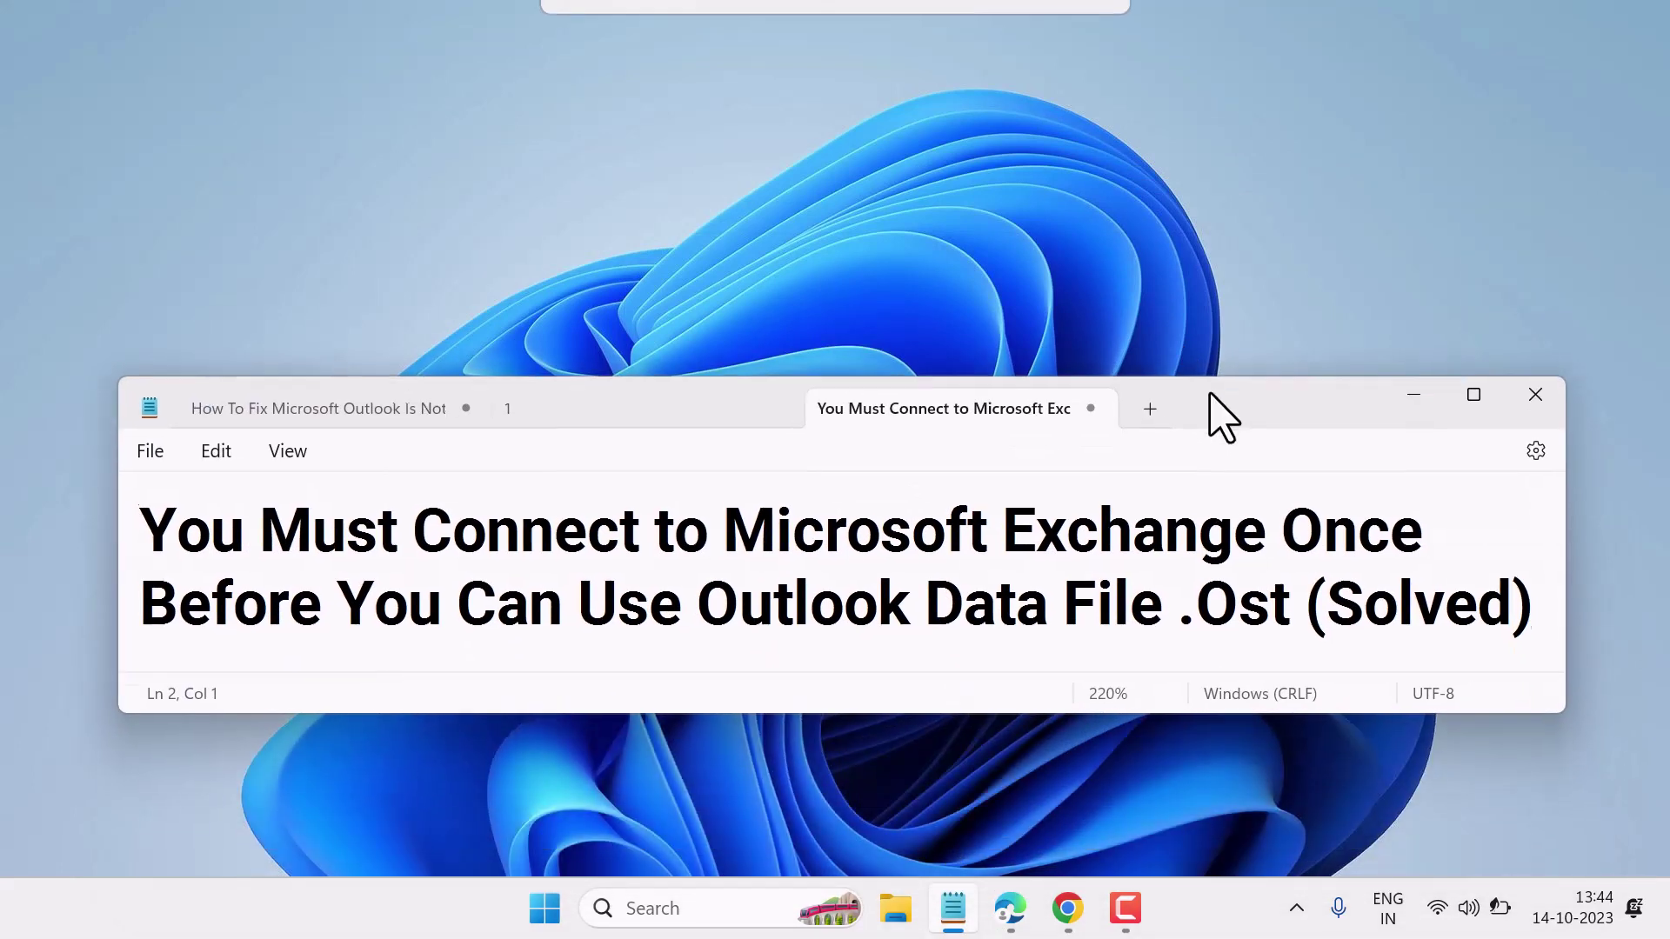